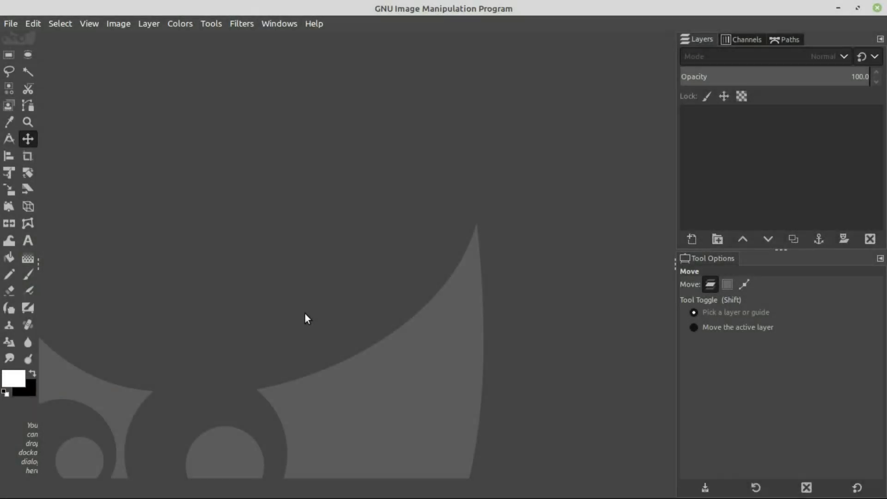
Create a new blank image 1920 × 1080 pixels in size.
click(9, 26)
click(18, 43)
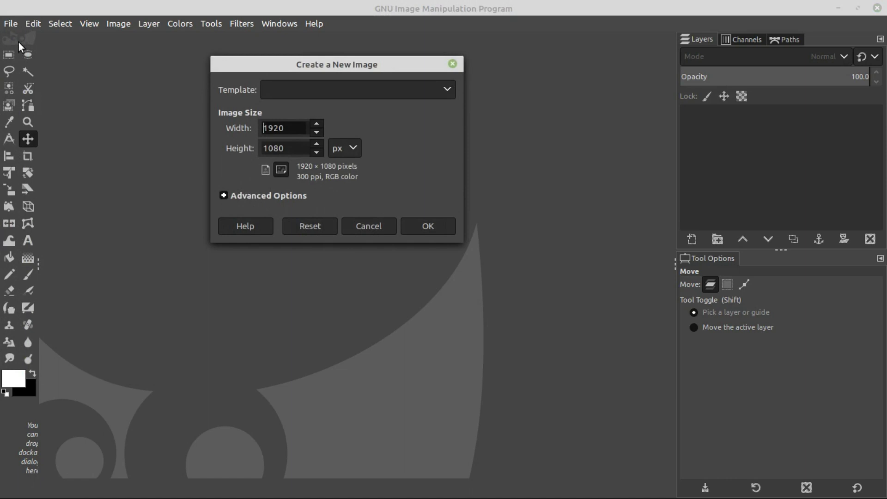
drag(296, 126, 259, 128)
key(Tab)
click(295, 150)
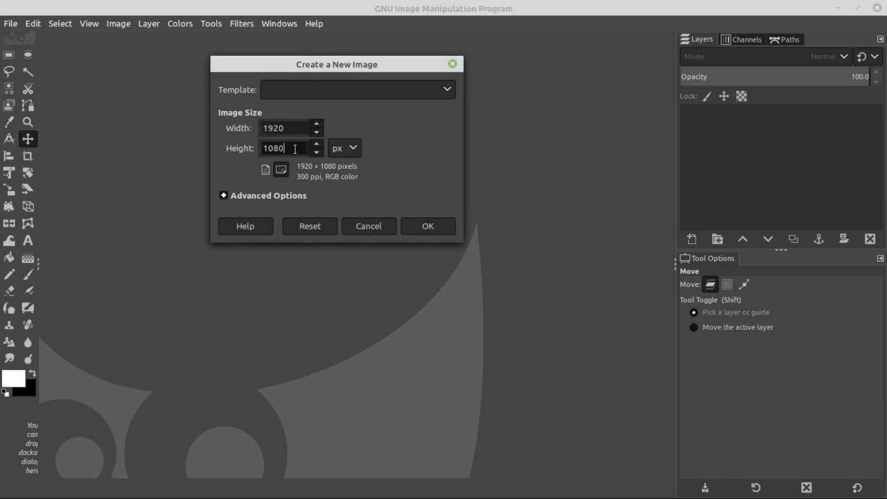
click(429, 228)
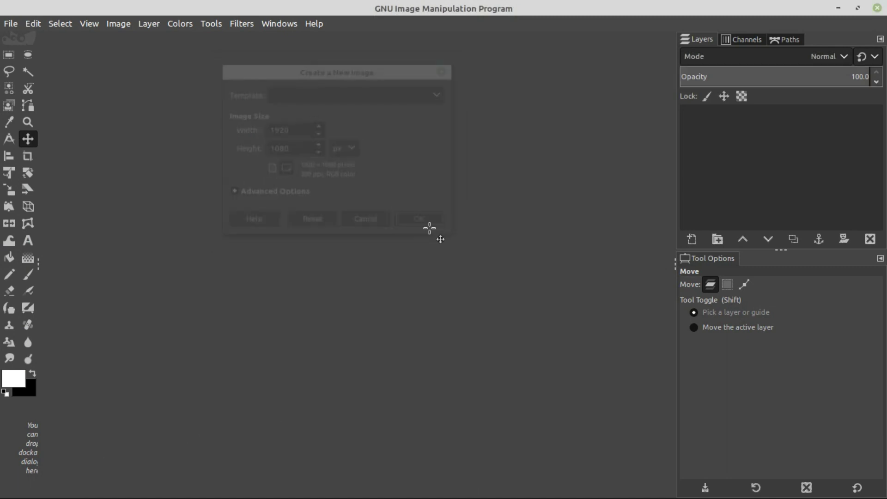
click(312, 24)
mouse_move(343, 204)
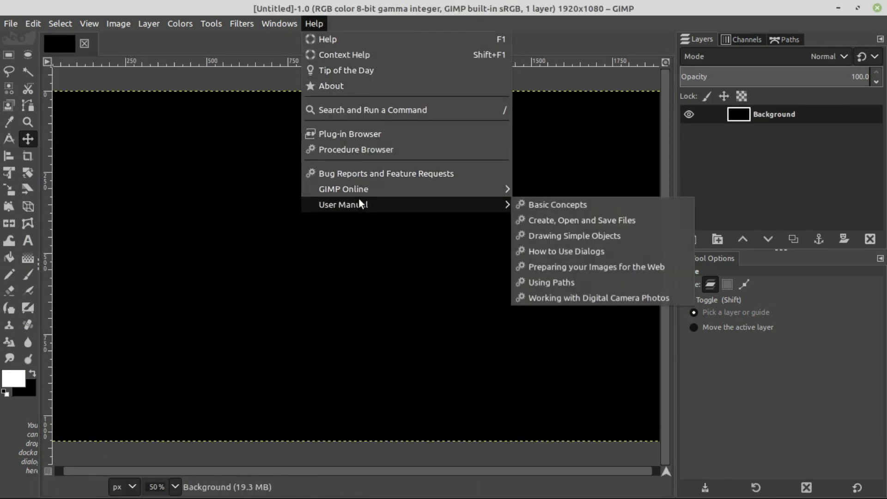
click(349, 86)
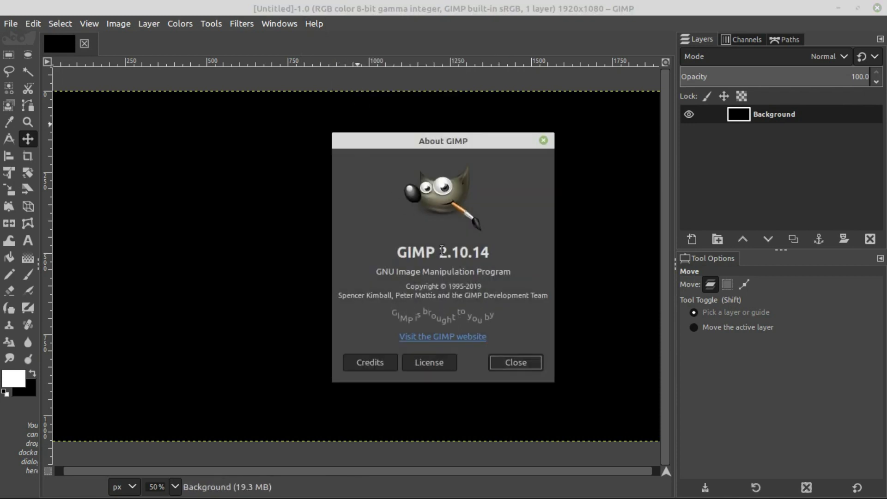
drag(486, 251, 442, 257)
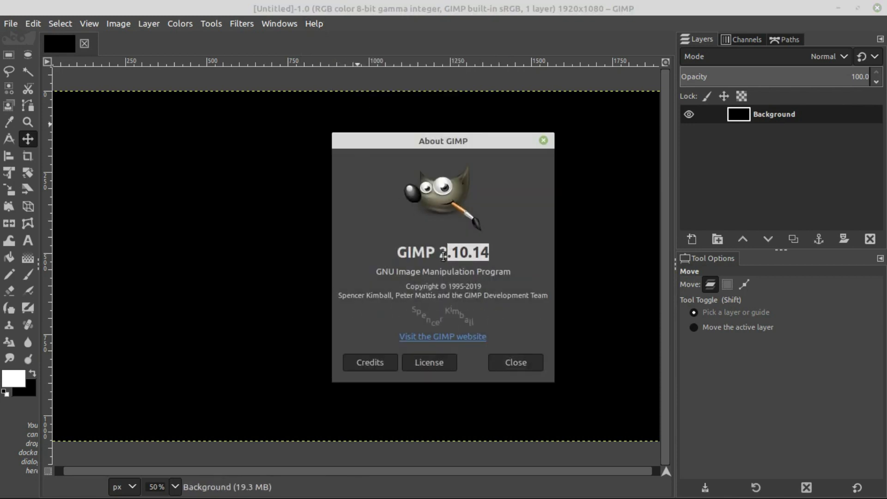
click(521, 363)
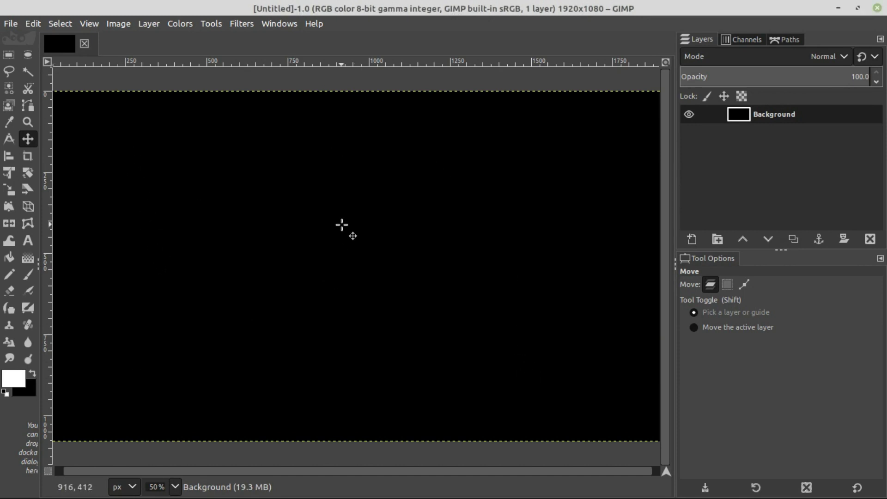
ctrl+scroll(341, 225, down, 1)
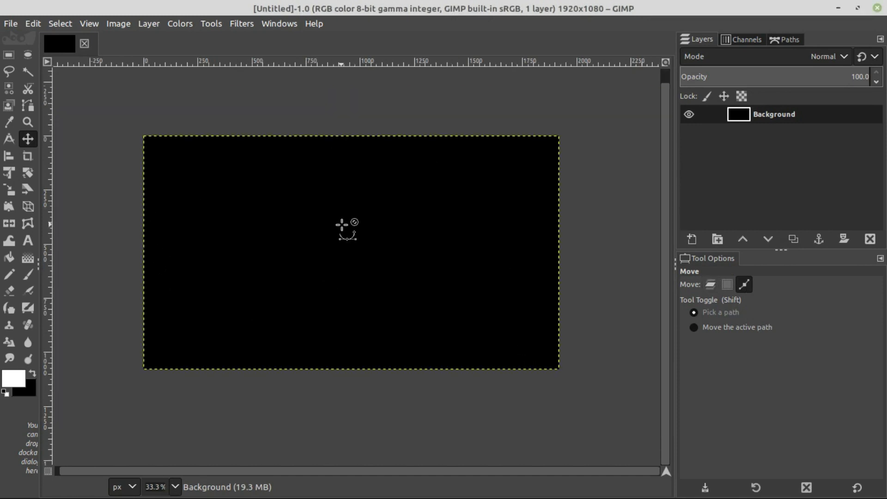
Set the foreground colour to bright blue 1803ff.
click(20, 385)
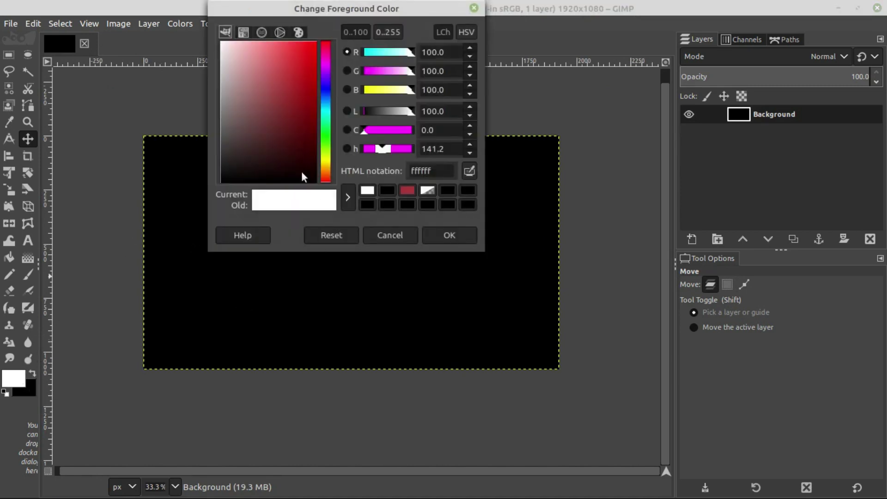
click(326, 90)
drag(315, 67, 324, 55)
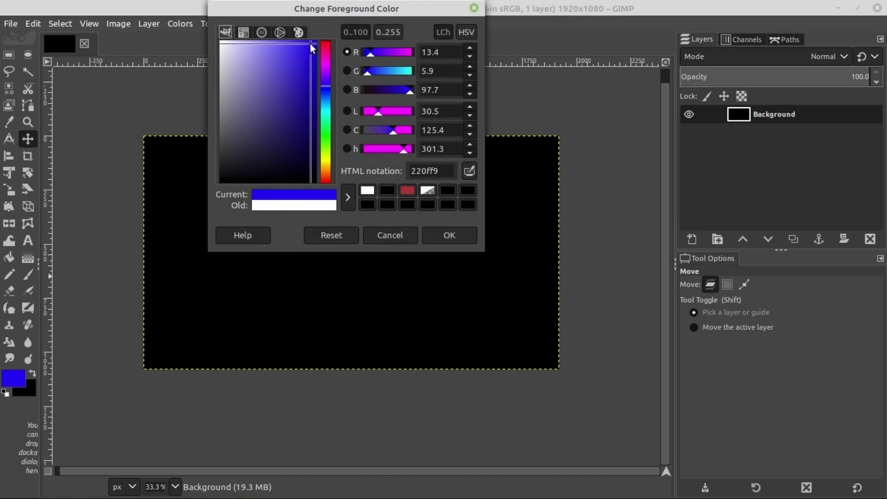
click(447, 234)
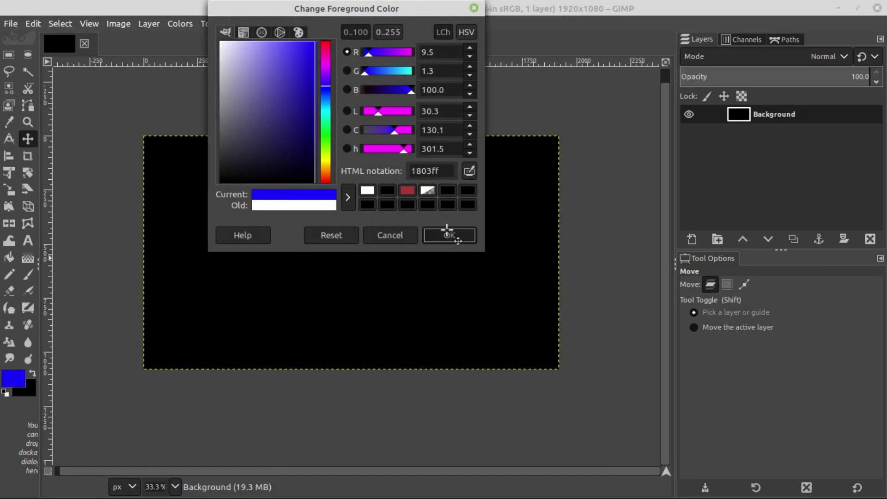
Set the background colour to dark navy blue 050257.
click(27, 394)
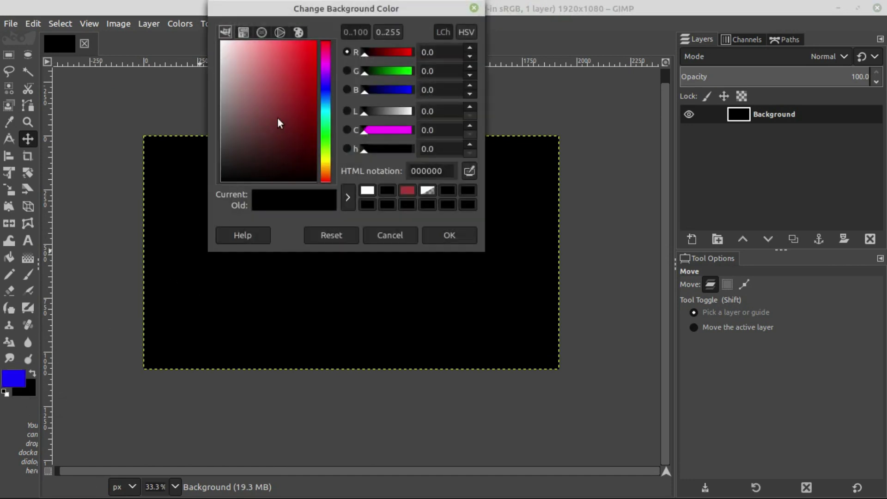
click(326, 92)
mouse_move(307, 149)
mouse_down()
mouse_move(309, 177)
mouse_move(293, 128)
mouse_up()
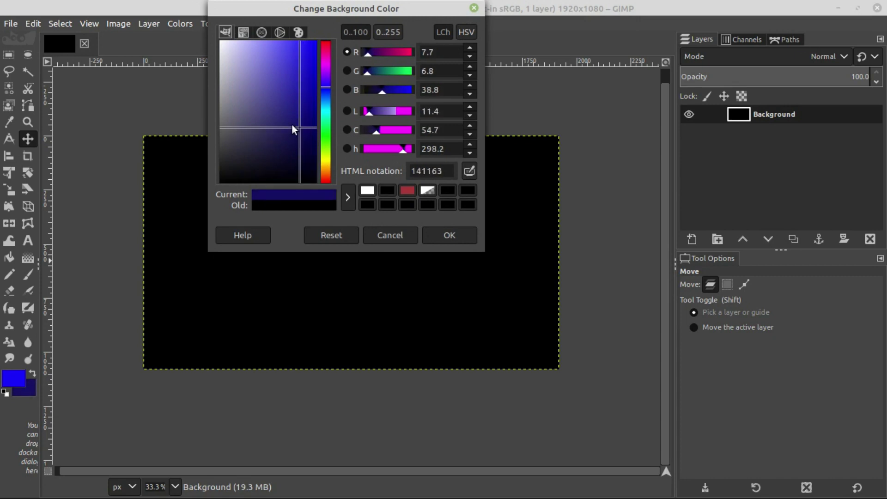
drag(292, 129, 316, 134)
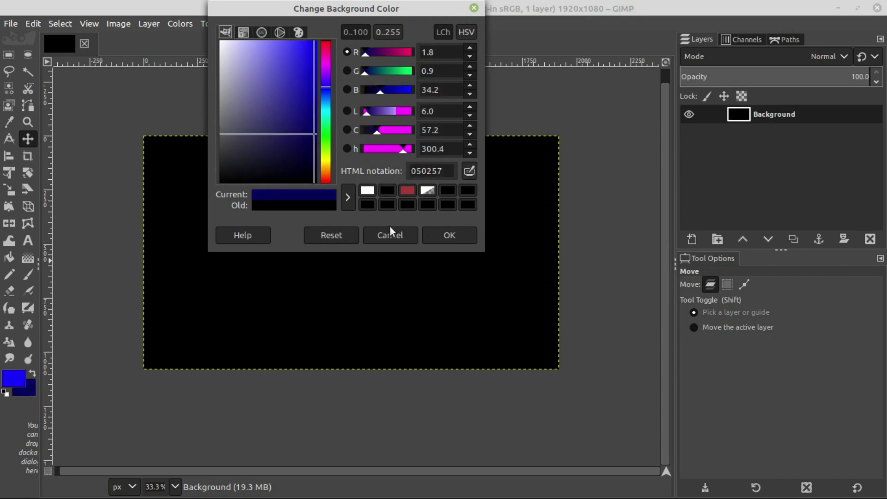
click(447, 234)
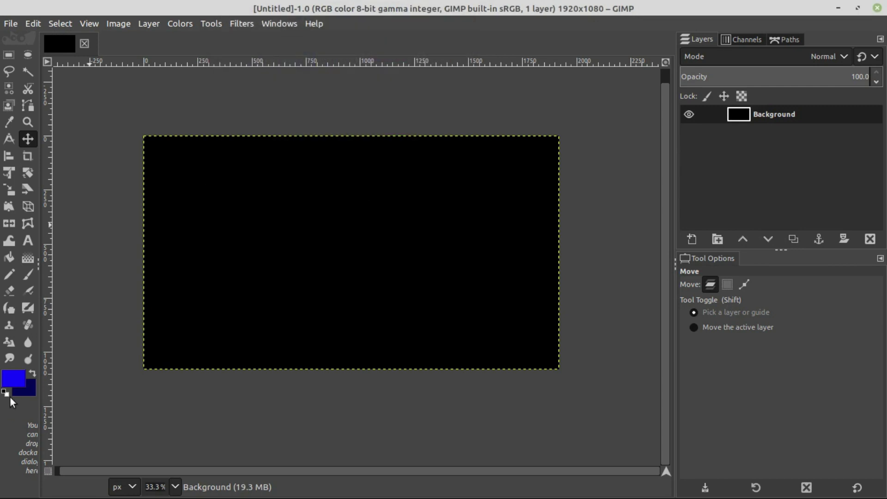
Fill the canvas with a radial gradient from the centre outward, then reset colours to black and white.
click(28, 258)
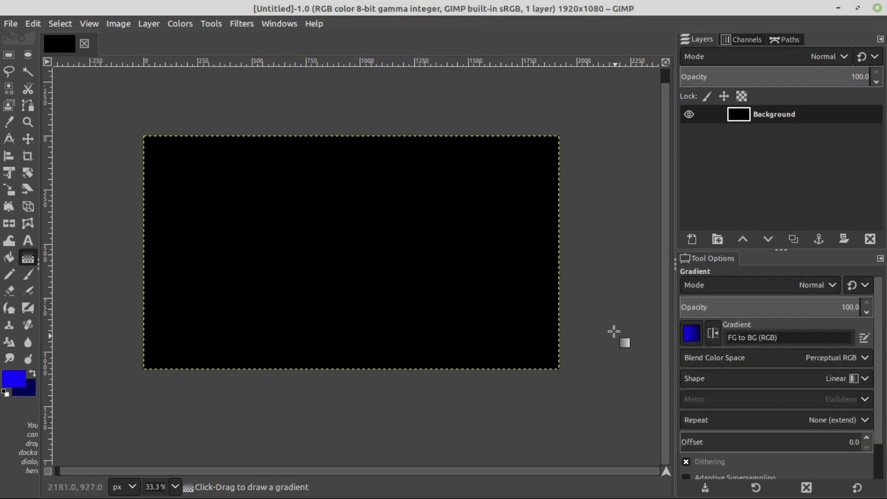
click(696, 381)
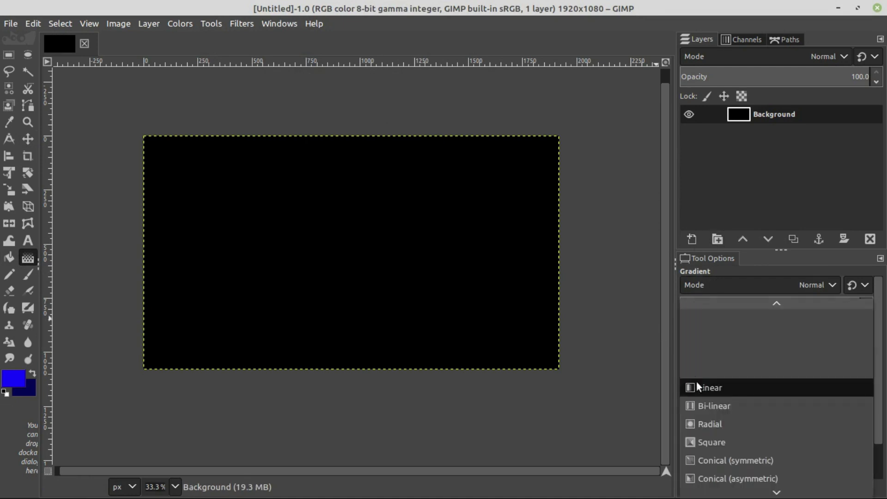
click(724, 425)
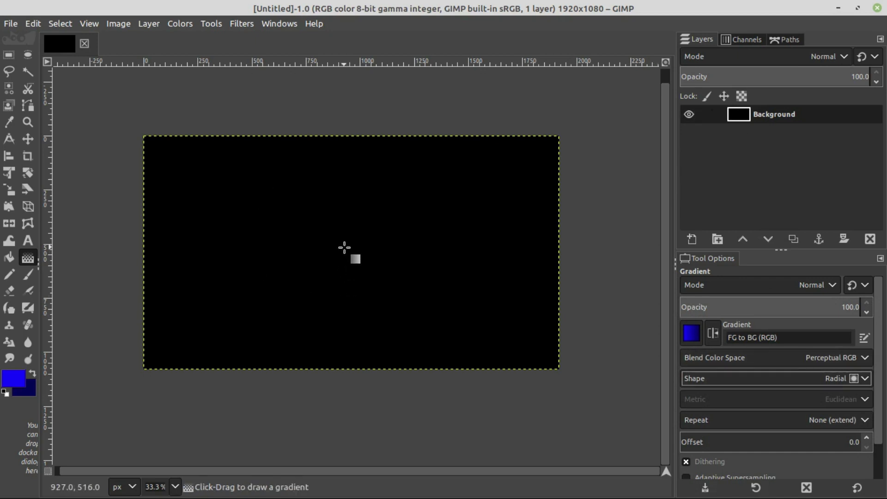
mouse_move(345, 247)
mouse_down()
mouse_move(547, 235)
mouse_move(521, 238)
mouse_move(518, 250)
mouse_up()
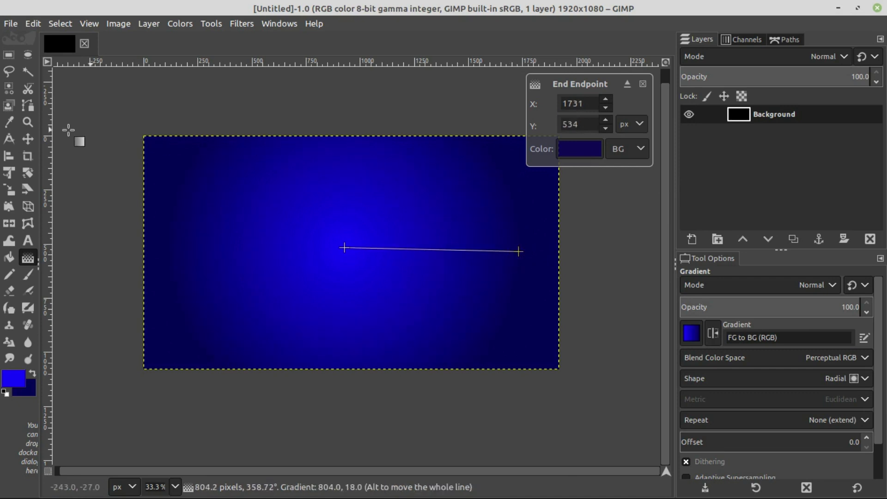
click(27, 141)
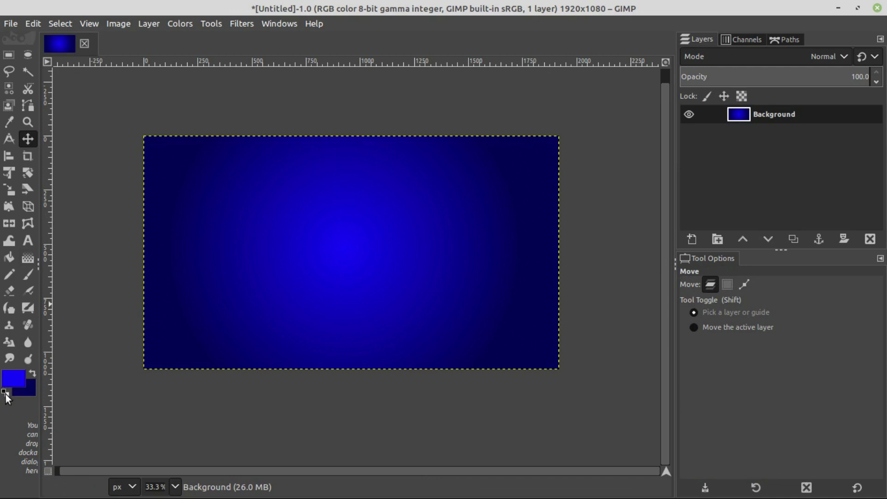
click(5, 392)
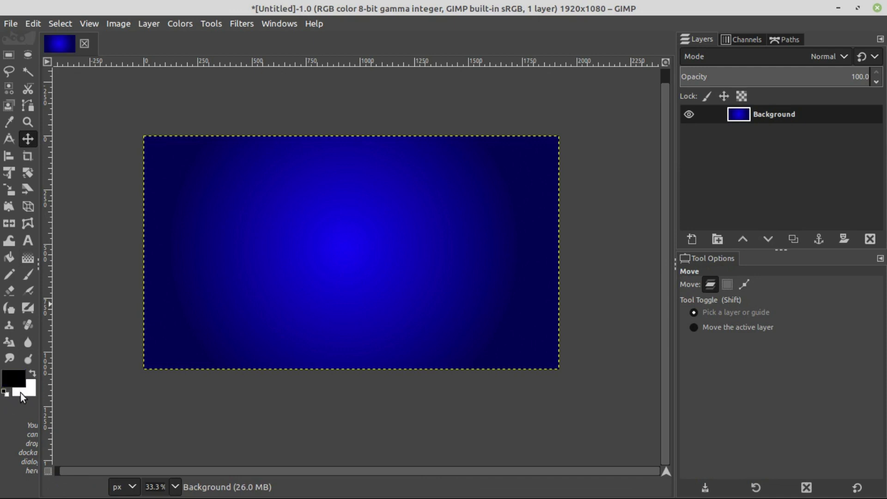
Make white the foreground colour and set the Text tool font to Bamini.
click(33, 373)
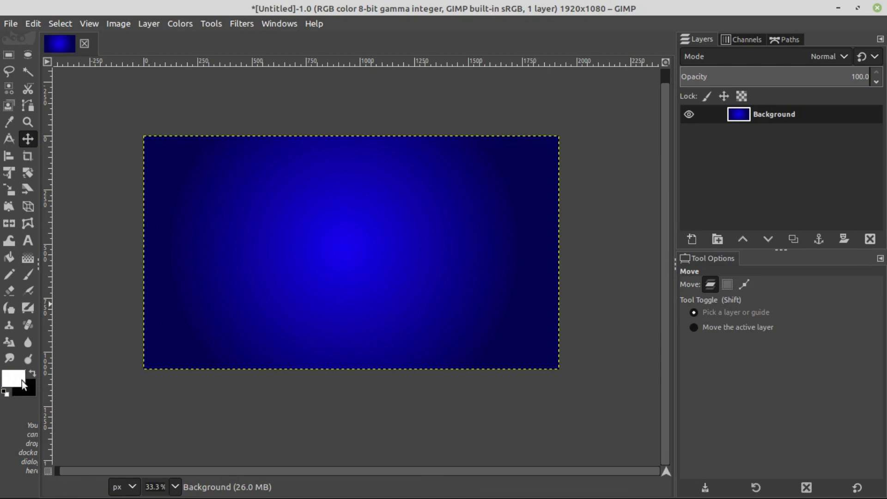
click(28, 241)
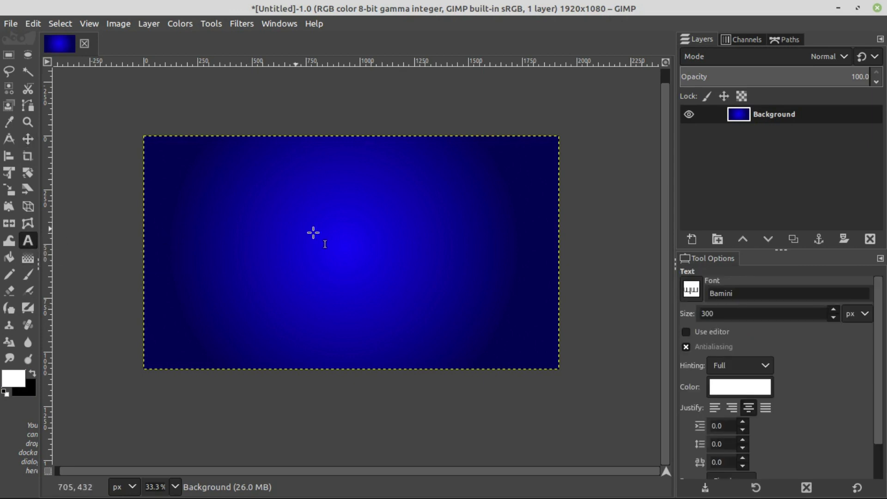
click(693, 291)
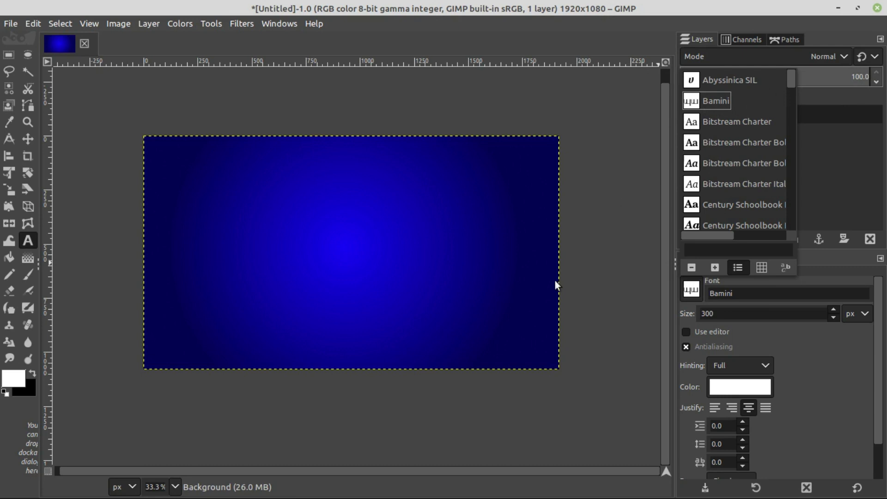
click(695, 296)
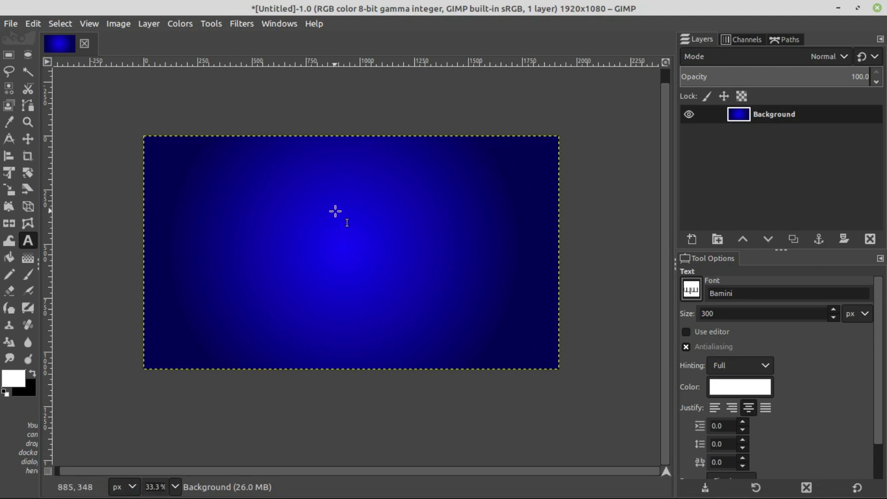
click(692, 290)
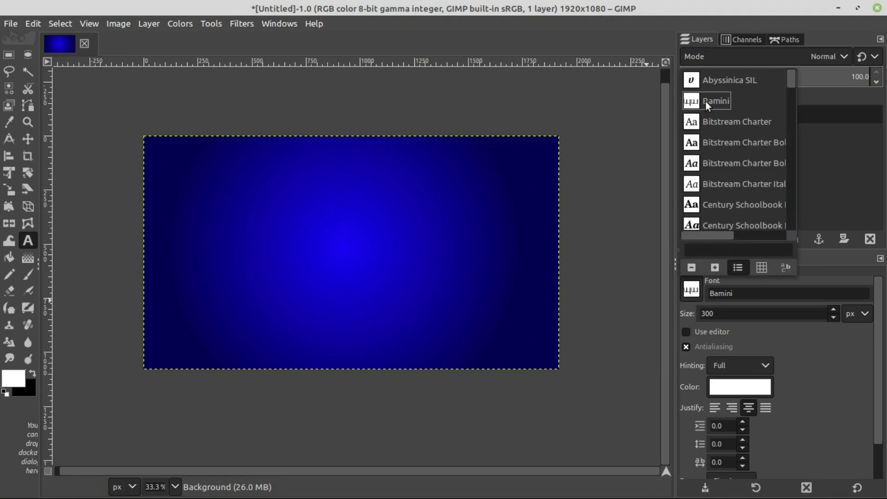
click(695, 295)
click(692, 289)
click(690, 295)
Set the text size to 300 px and type the Tamil word on the canvas, correcting two mistyped glyphs.
drag(750, 318, 725, 318)
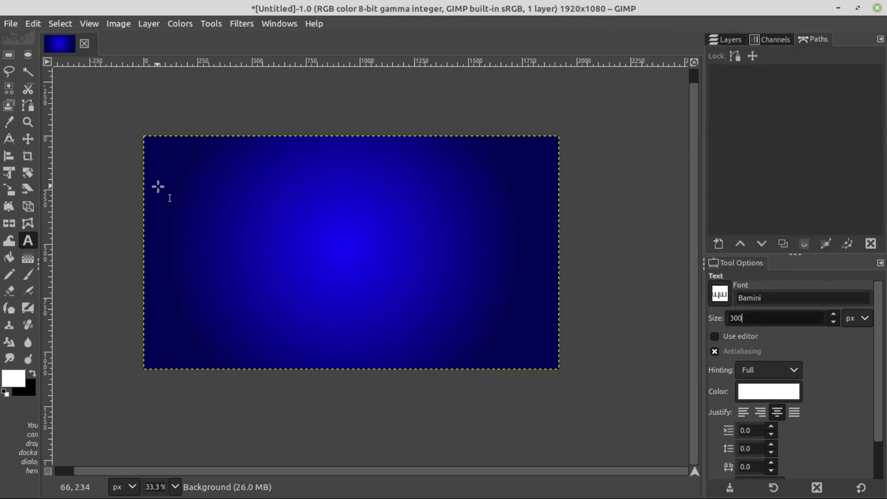
click(185, 261)
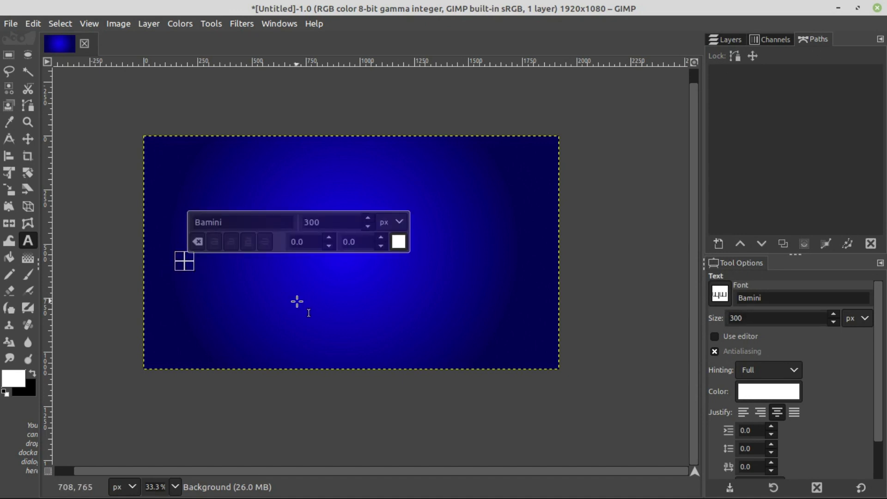
text(n)
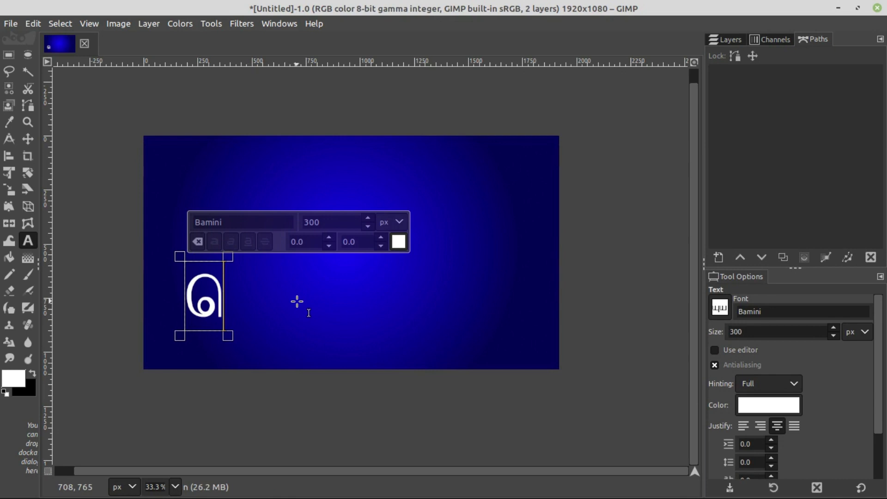
text(k)
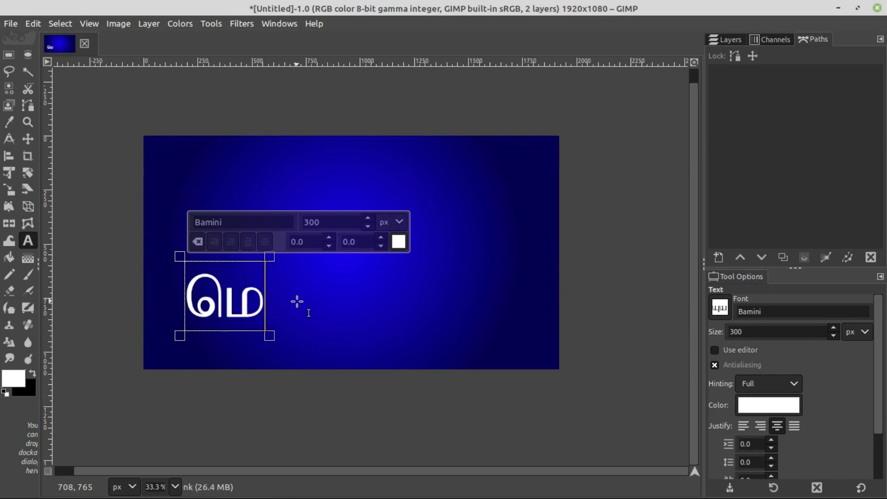
text(f;)
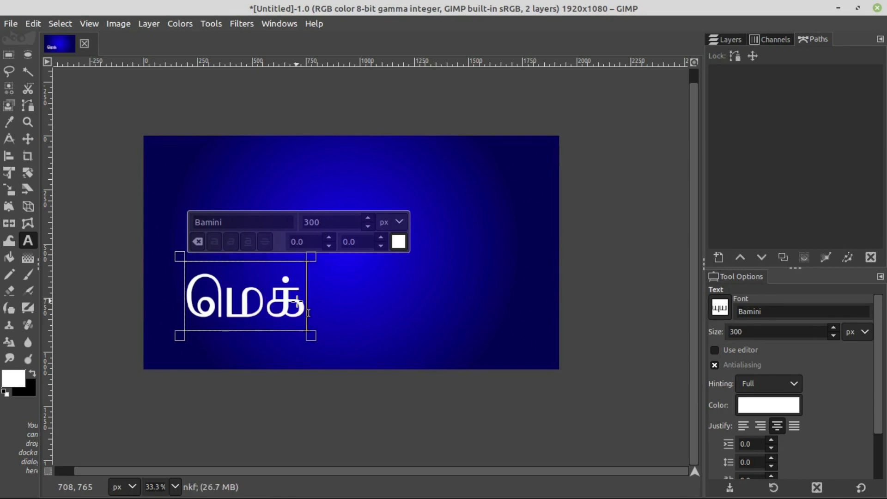
text(k)
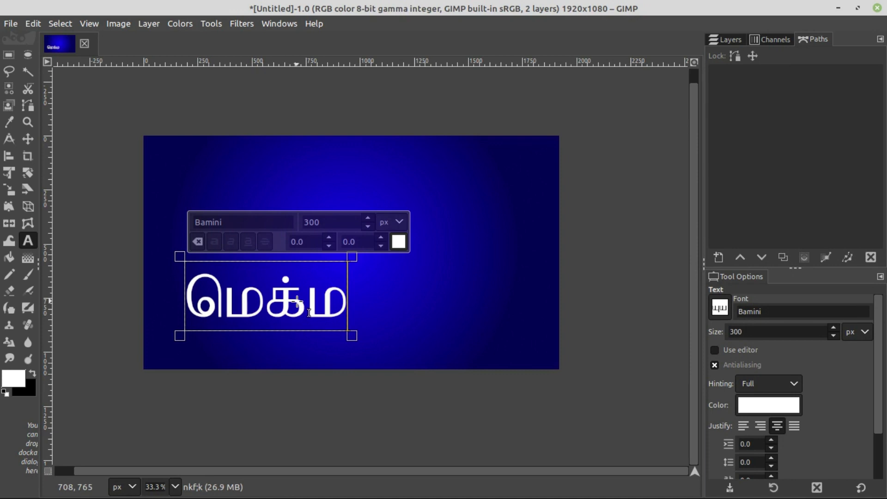
text([l)
key(BackSpace)
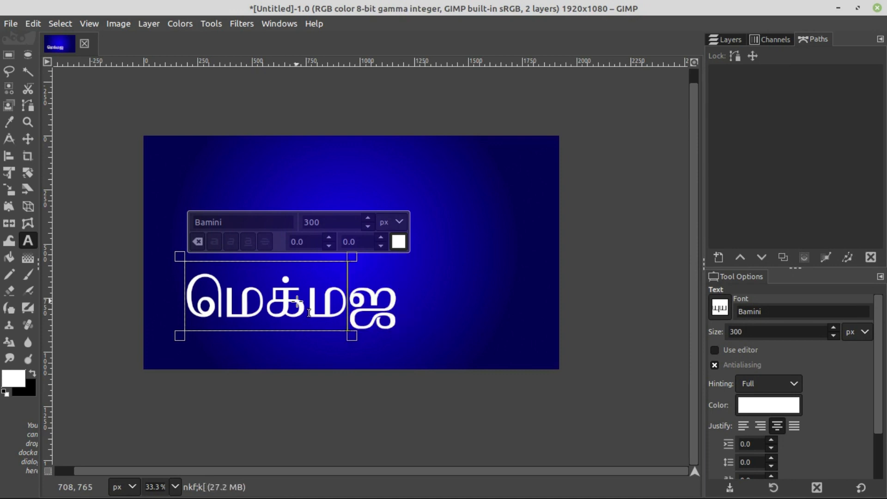
key(BackSpace)
text(p)
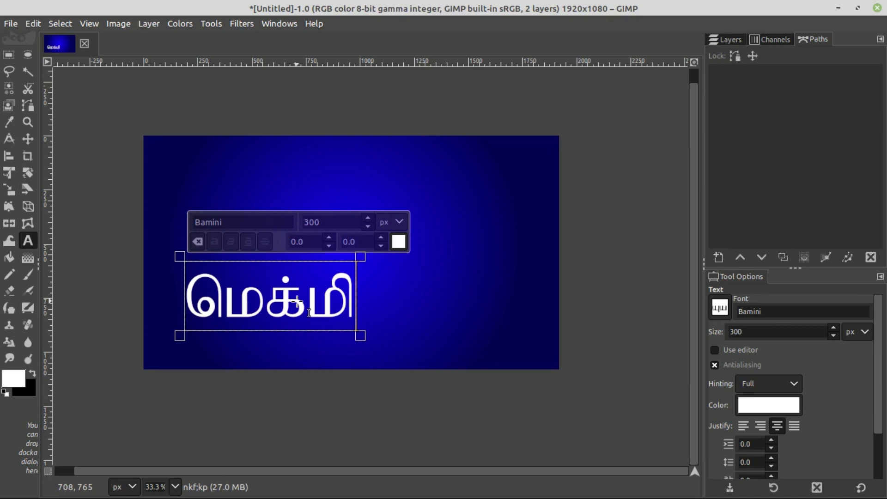
text(lp)
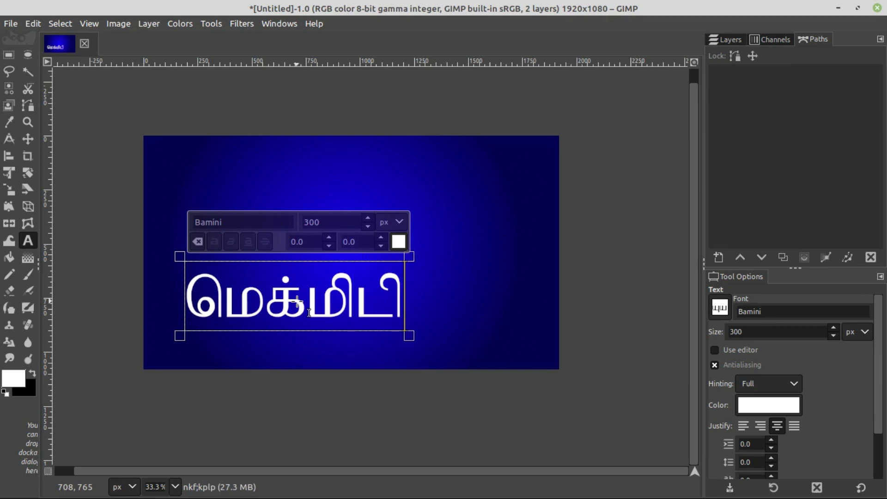
text(ah)
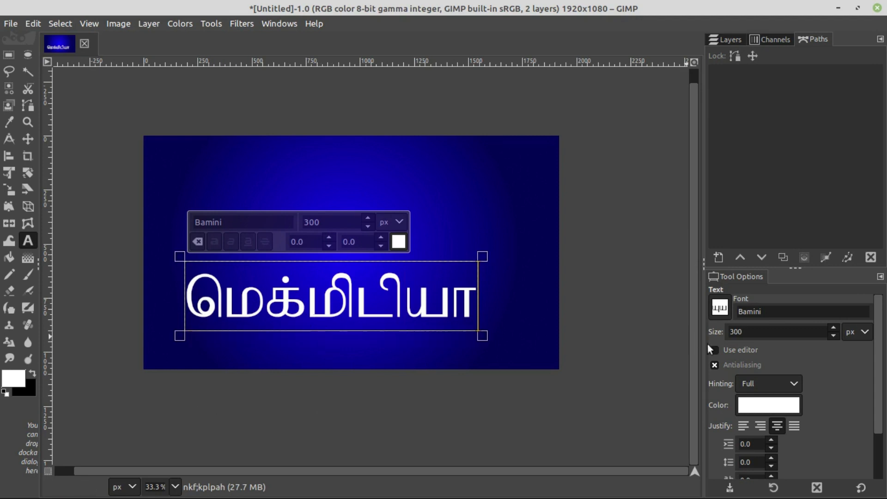
Select all the Tamil text and raise its letter spacing to 10.
drag(190, 294, 475, 295)
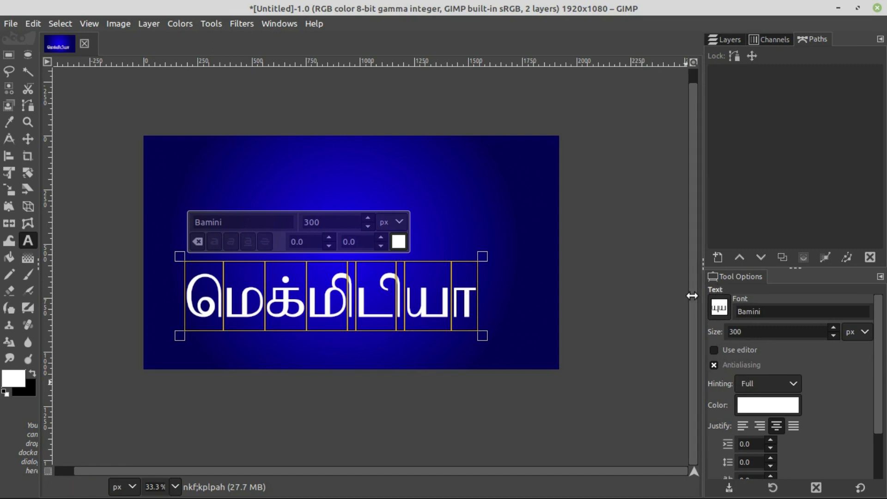
drag(703, 294, 688, 294)
drag(877, 382, 883, 443)
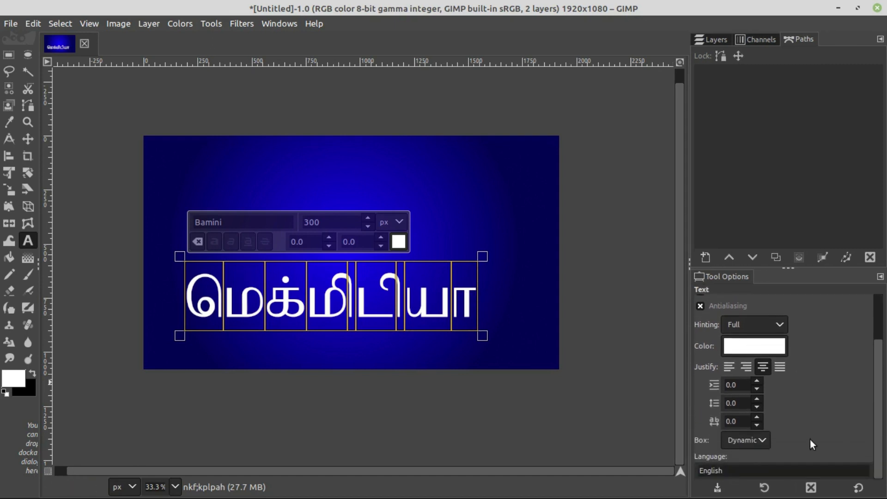
click(756, 418)
click(757, 418)
click(756, 417)
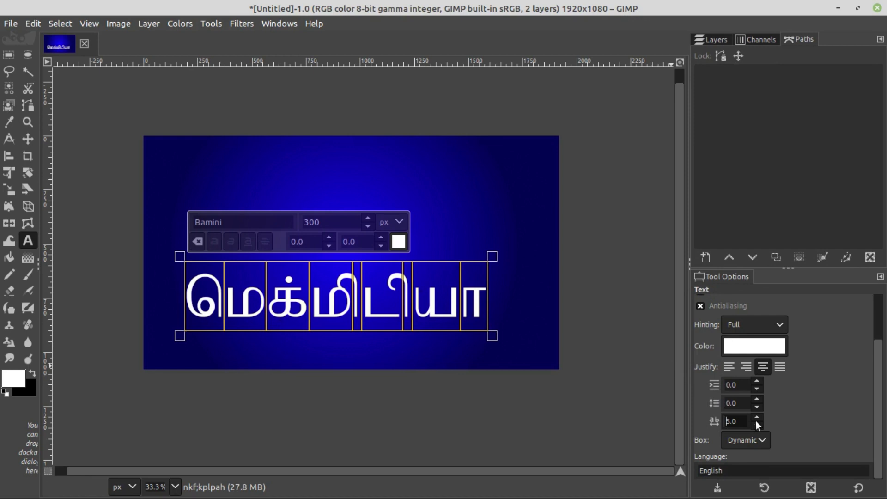
click(757, 418)
click(756, 417)
click(757, 418)
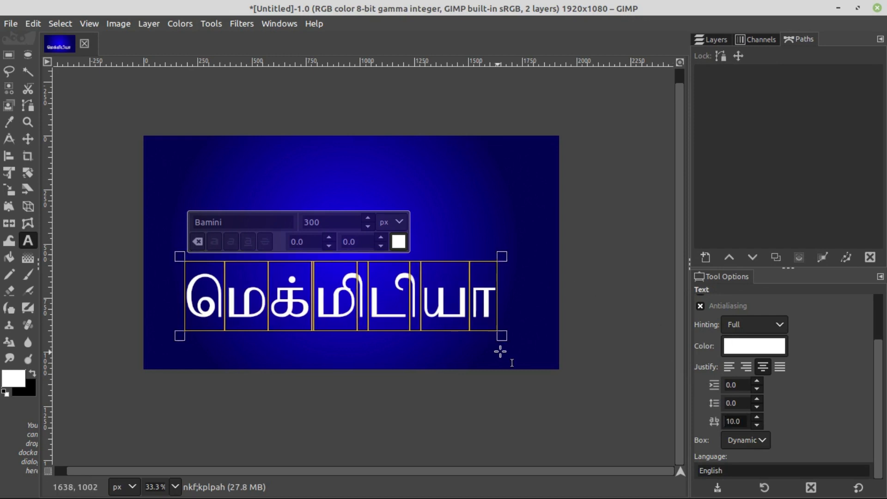
Make the text box taller and keep the text centre-justified.
drag(502, 336, 503, 346)
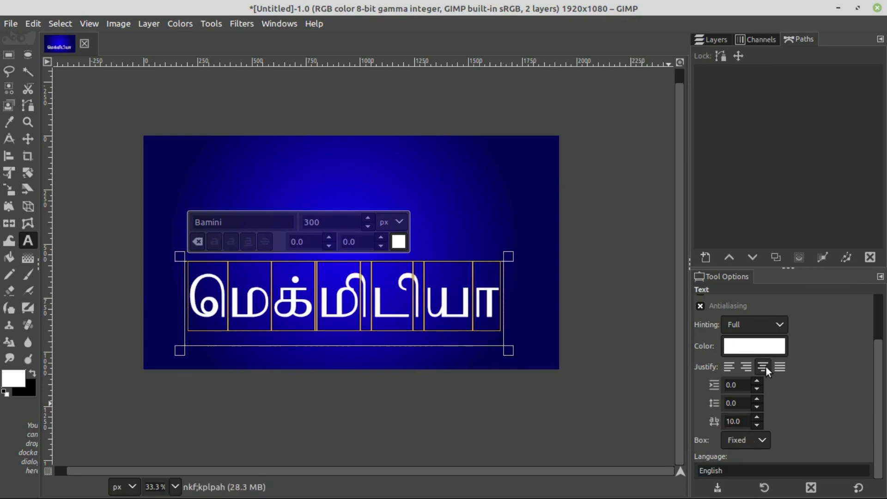
click(728, 370)
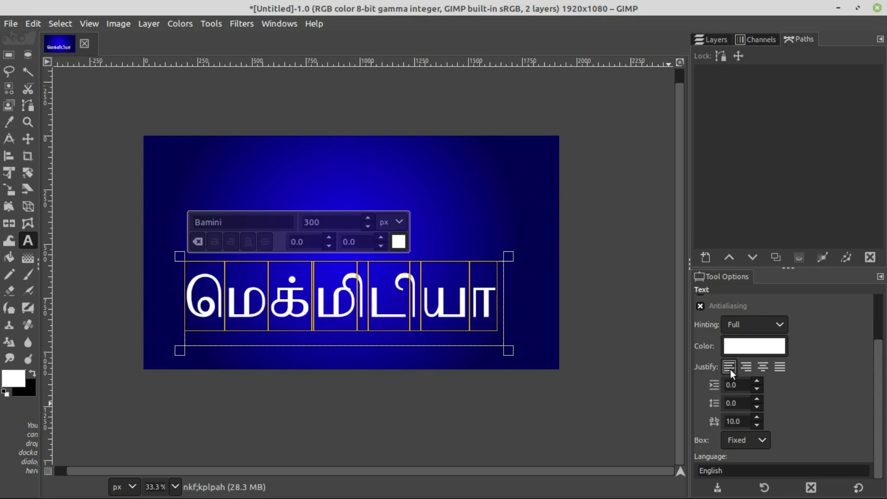
click(747, 369)
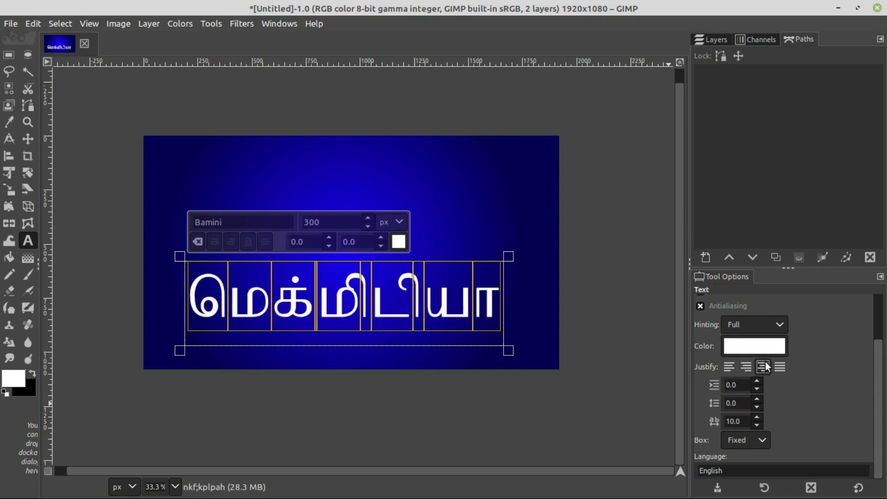
Show the Layers list, move the text up to the canvas centre, and zoom in on the image.
click(31, 142)
click(720, 40)
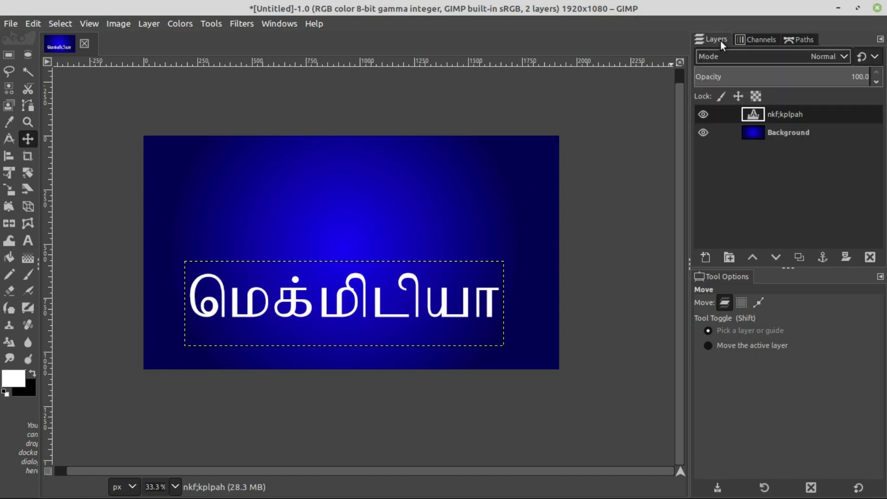
drag(336, 315, 347, 266)
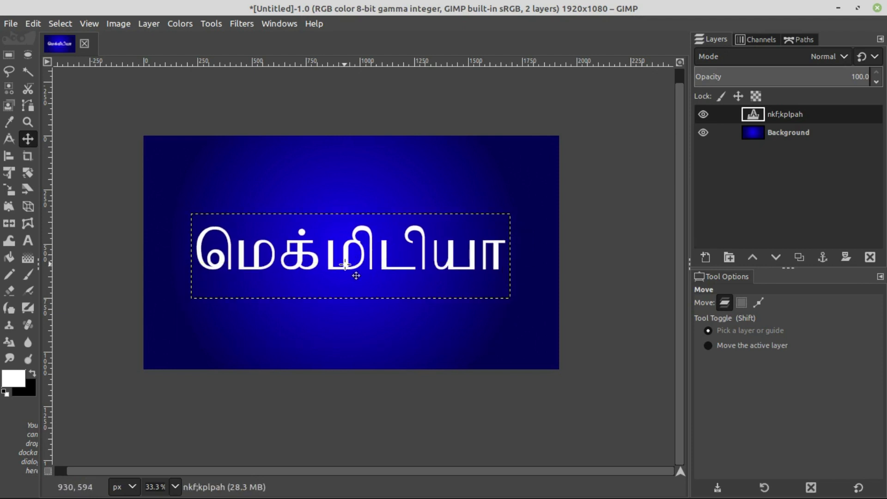
click(27, 122)
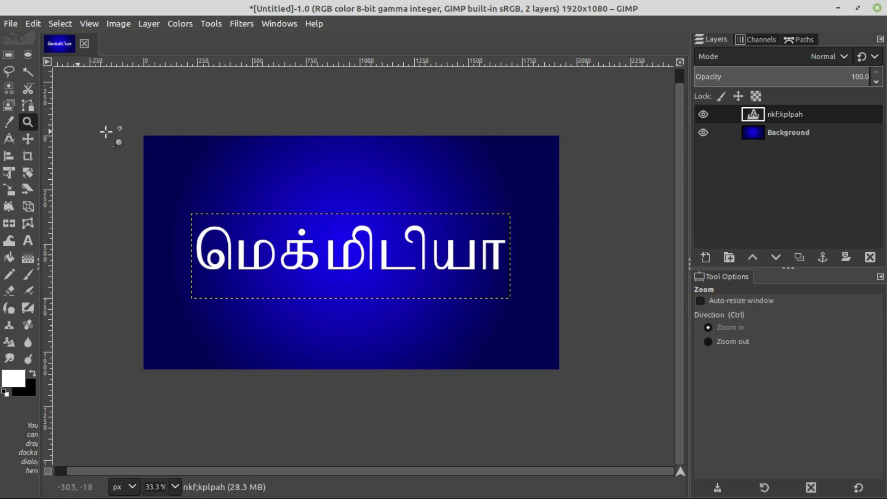
drag(138, 134, 568, 375)
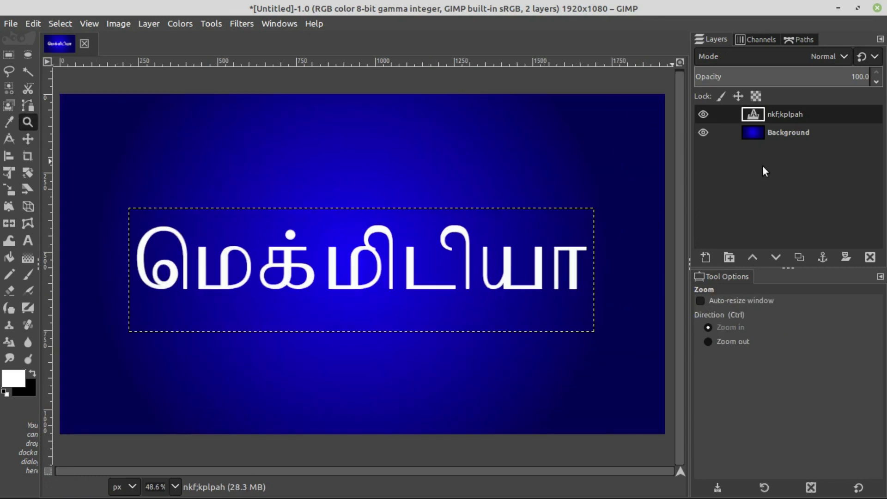
Select the letter shapes with Alpha to Selection and grow the selection by 10 px.
right_click(756, 116)
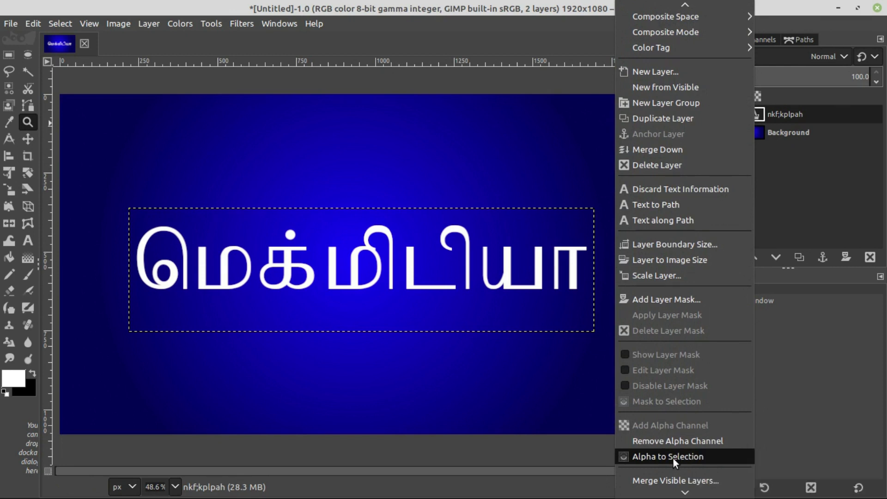
click(673, 458)
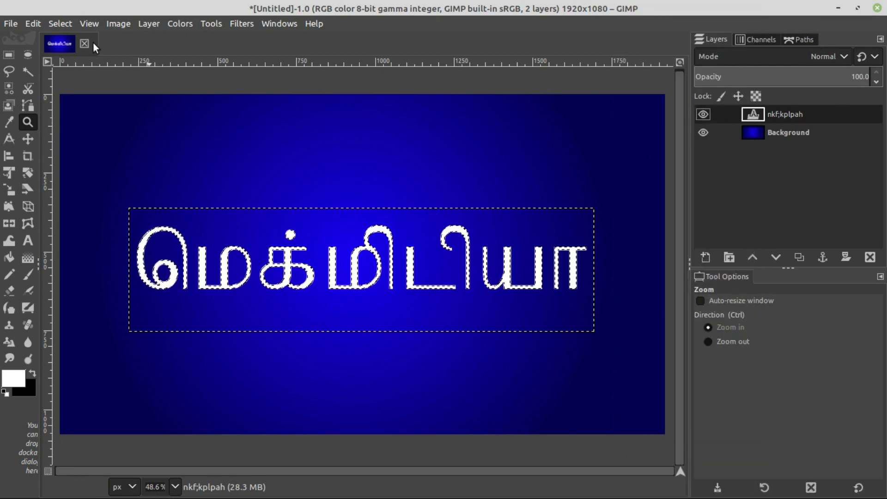
click(61, 22)
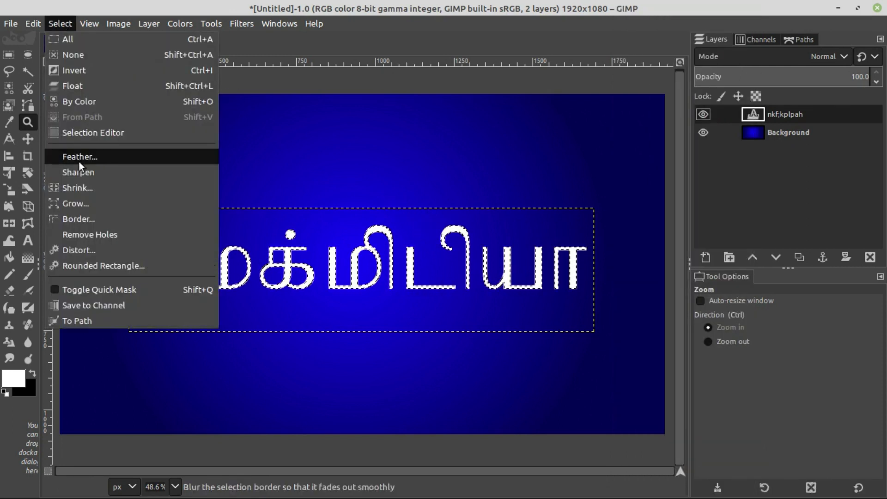
click(86, 202)
text(10)
mouse_move(81, 167)
mouse_down()
mouse_move(220, 152)
mouse_move(385, 91)
mouse_up()
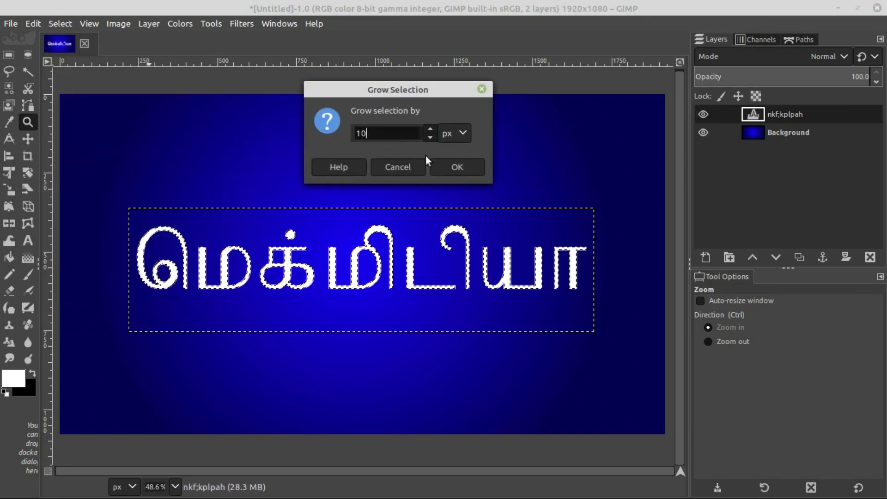
click(459, 168)
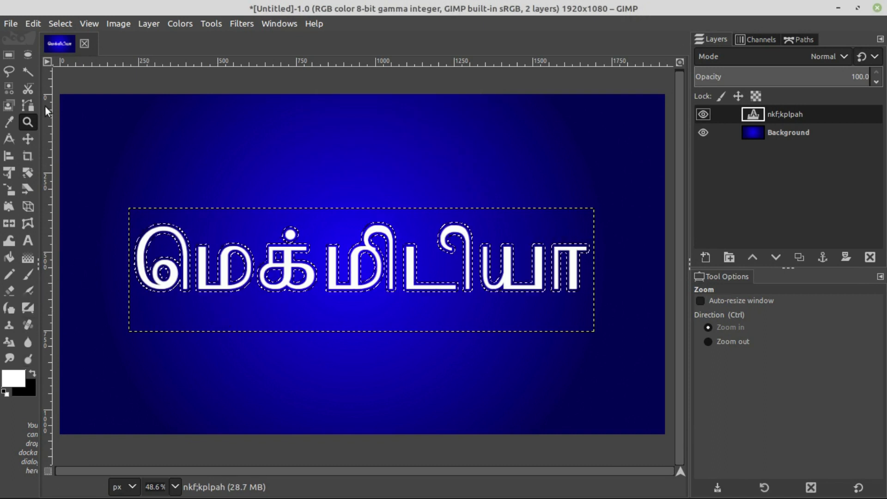
Fill the grown selection with white foreground colour and clear the selection.
click(30, 25)
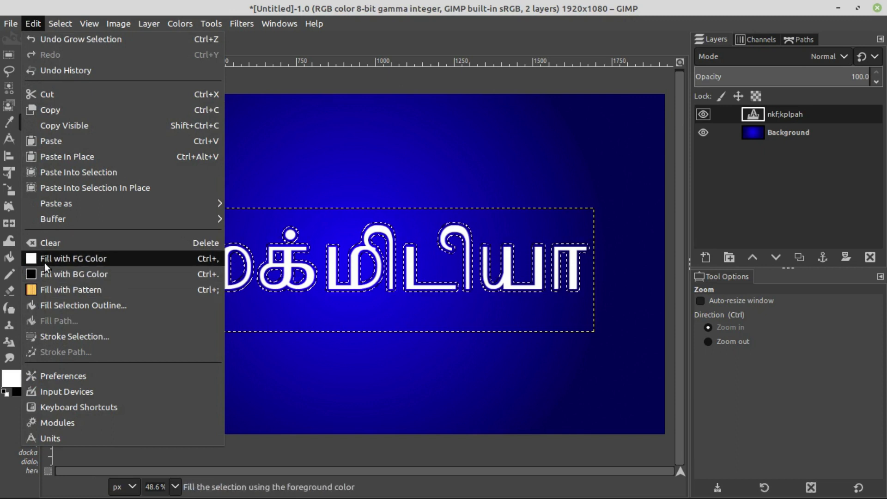
click(78, 260)
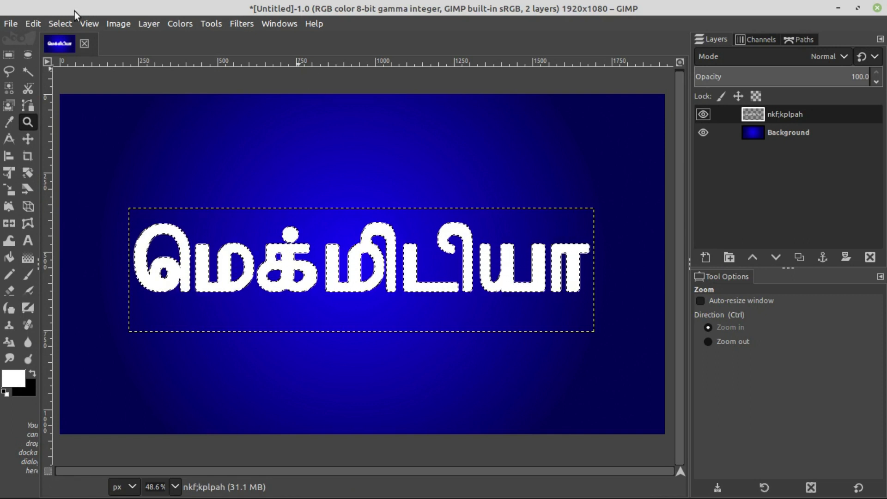
click(67, 25)
click(76, 55)
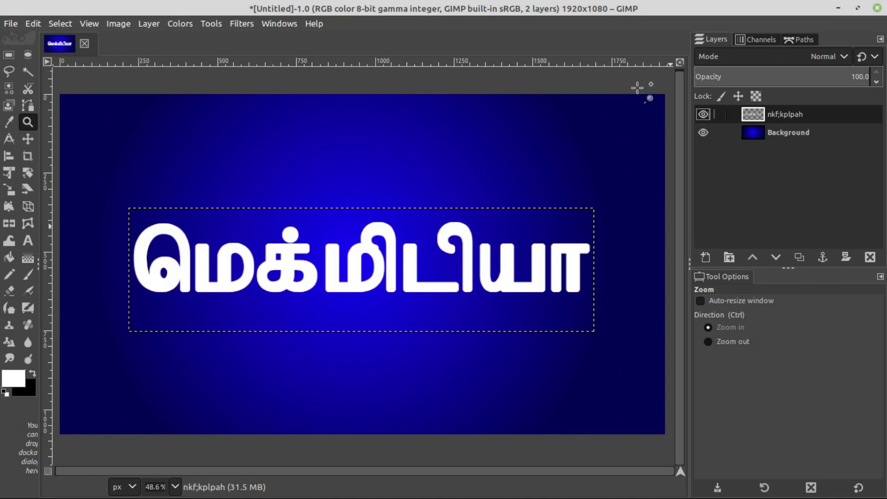
Draw a rectangular selection around the top half of the Tamil lettering.
key(f)
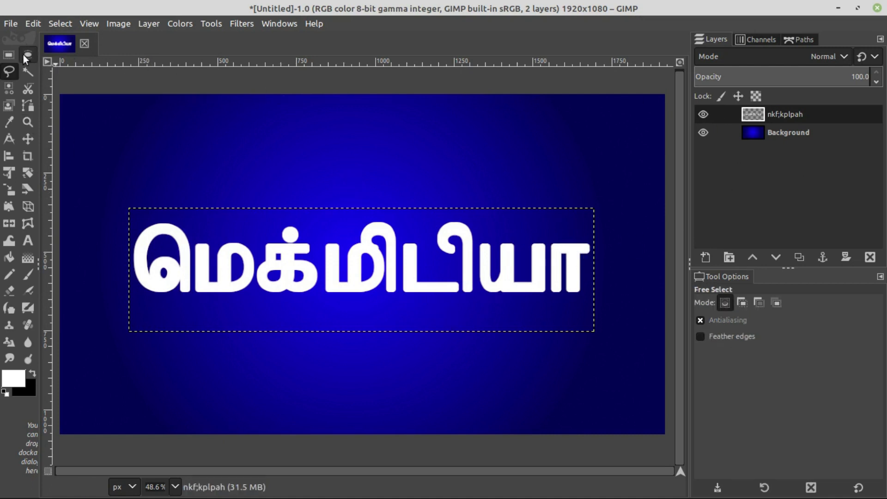
click(11, 55)
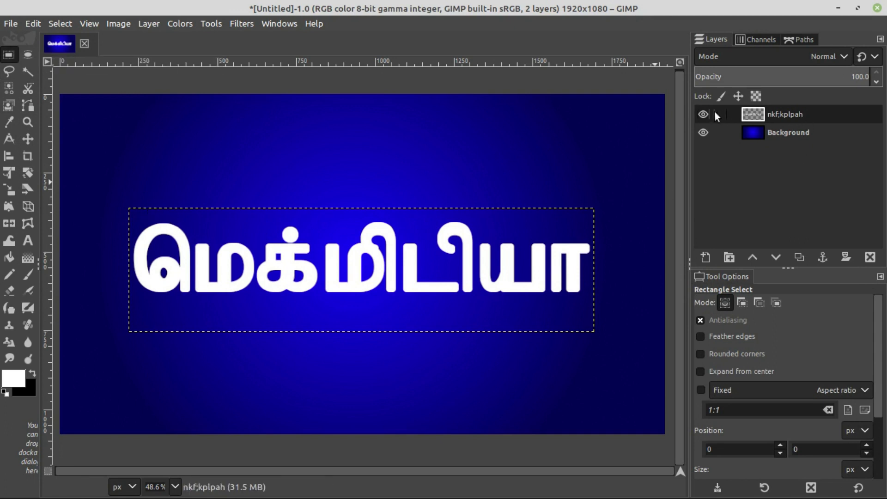
click(788, 117)
mouse_move(106, 185)
mouse_down()
mouse_move(685, 277)
mouse_move(620, 268)
mouse_up()
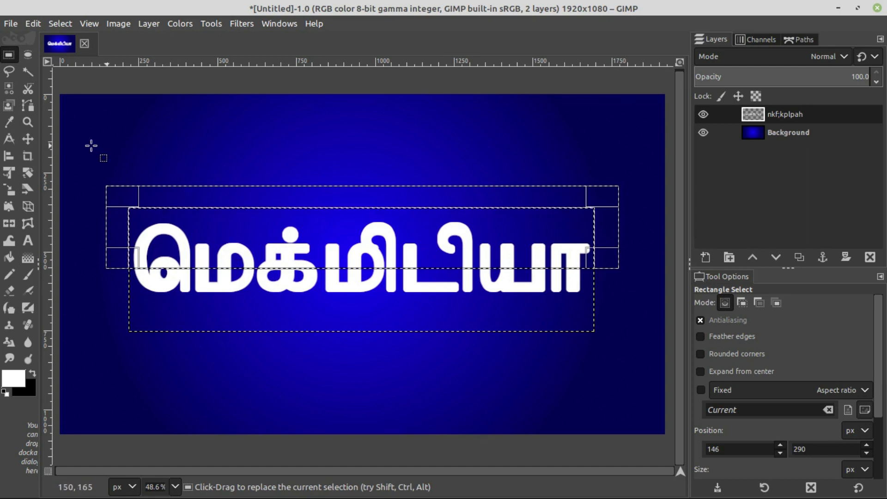
click(12, 195)
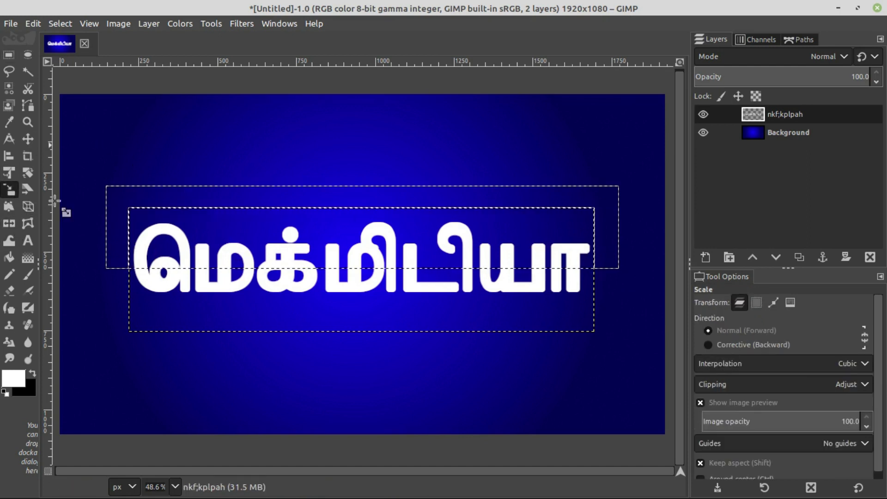
Stretch the upper half taller, make it a new layer, and move it back over the letters.
click(617, 185)
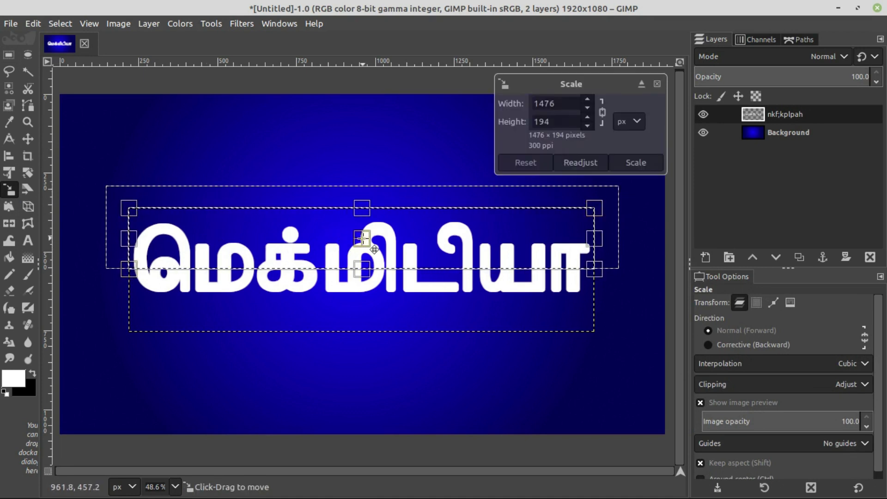
drag(363, 237, 358, 212)
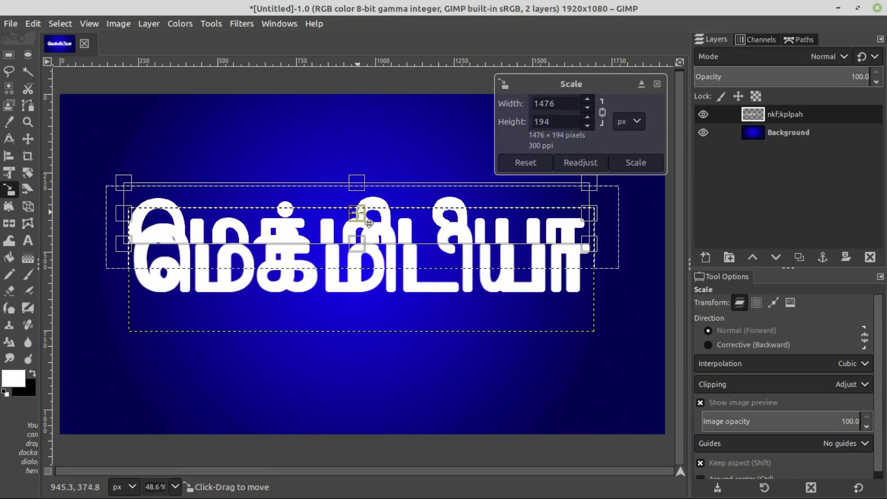
click(637, 162)
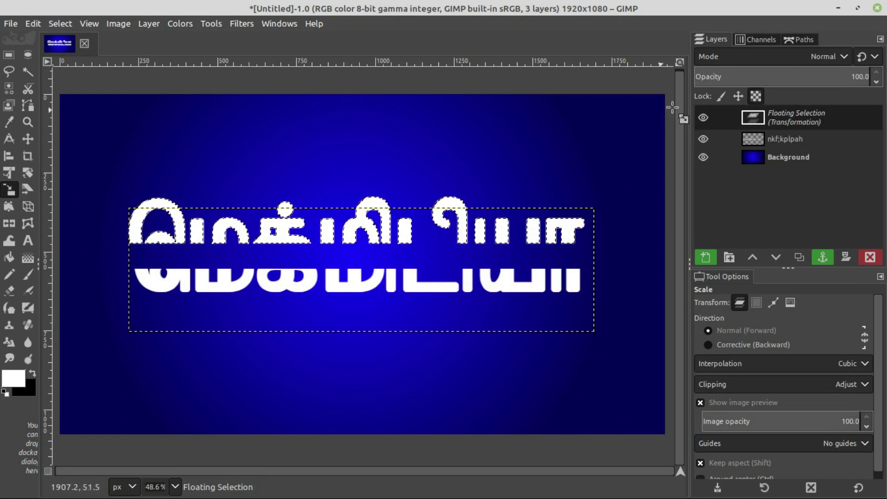
click(705, 258)
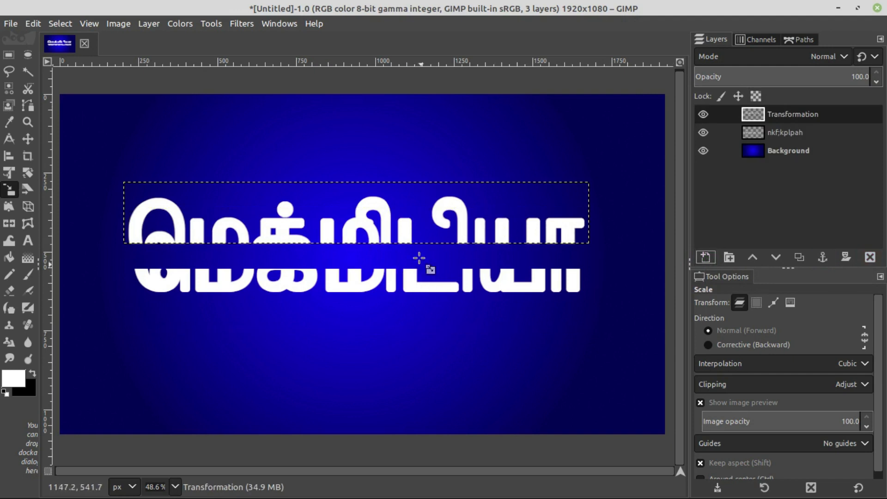
click(29, 141)
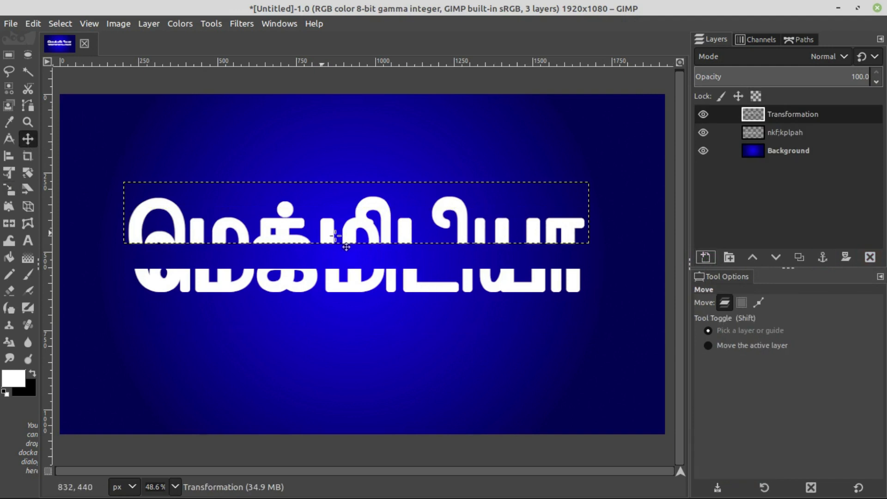
drag(354, 229, 354, 253)
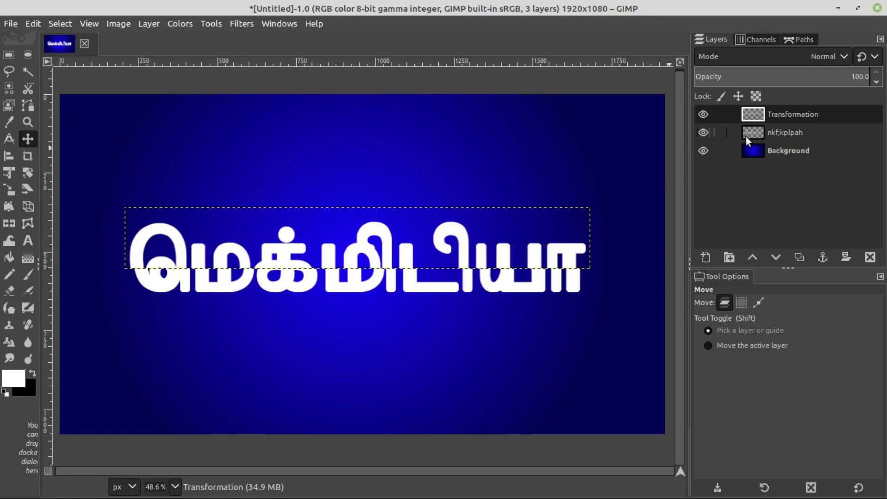
click(787, 131)
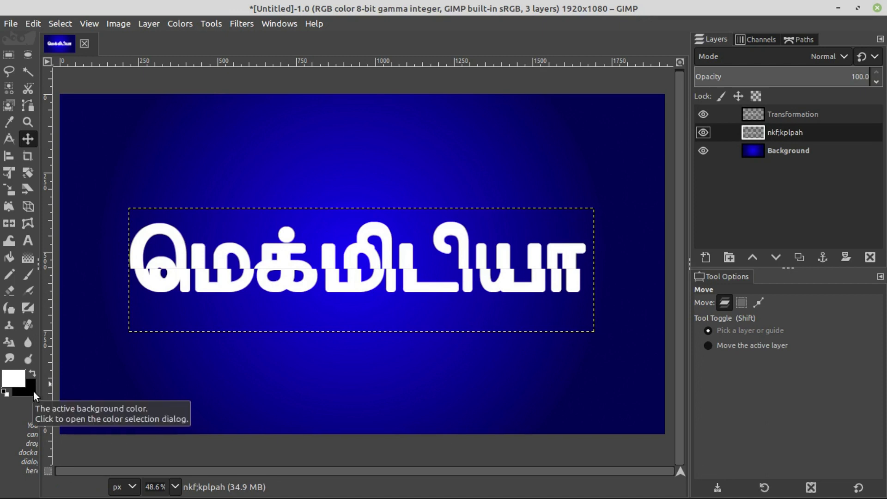
Set the Gradient tool to Dissolve mode with a Linear shape, then zoom to 100%.
click(28, 262)
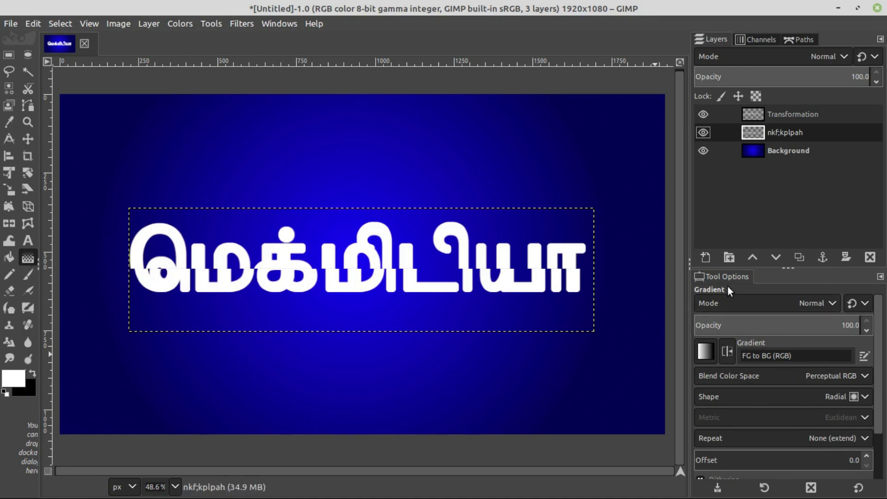
scroll(725, 310, down, 1)
click(725, 396)
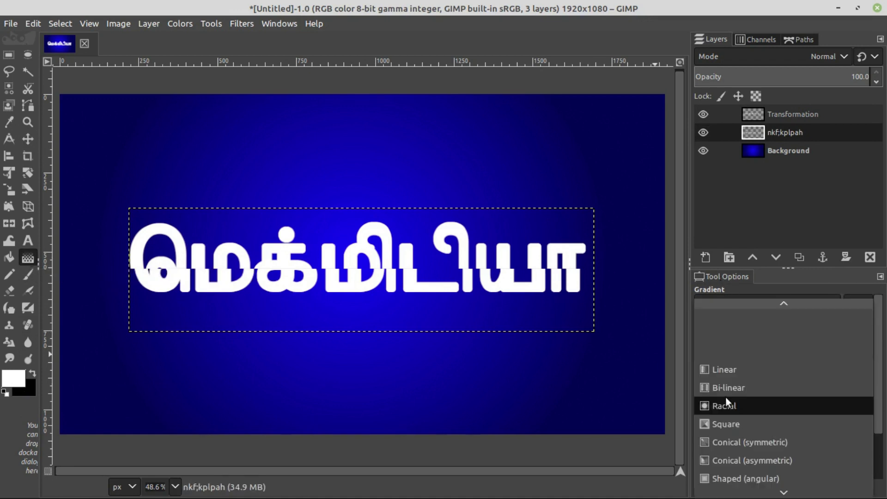
click(728, 372)
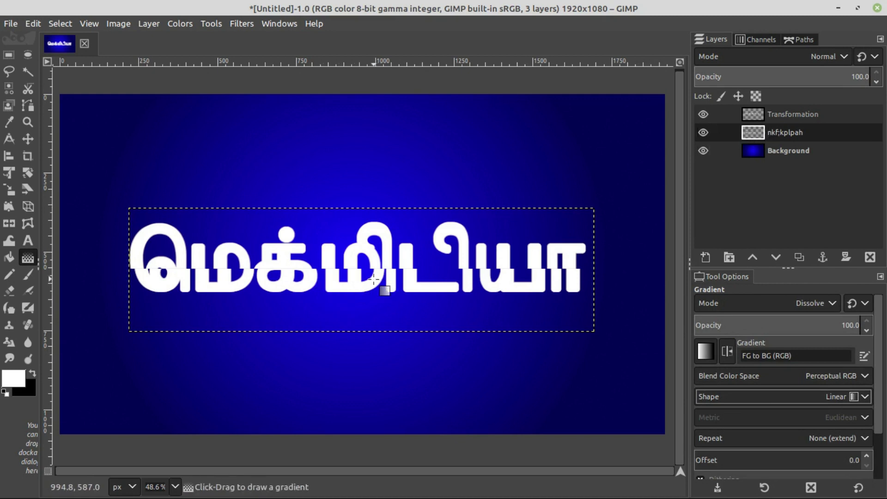
key(1)
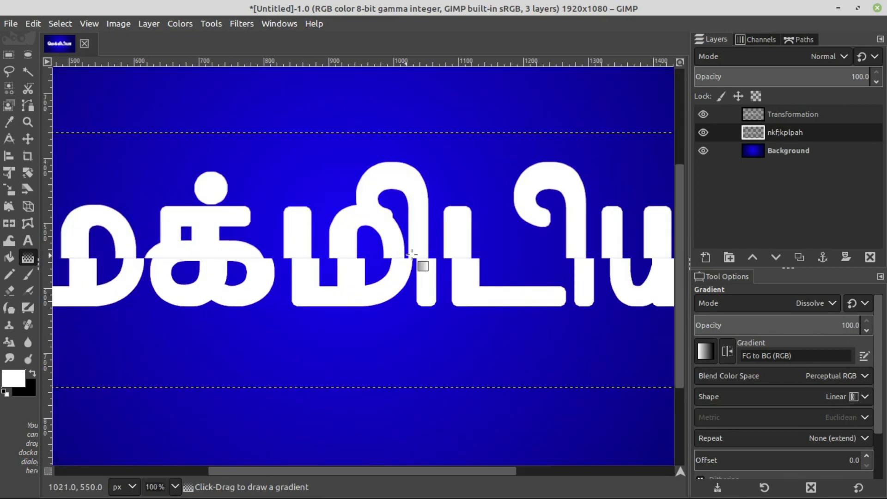
Select the text layer's letter shapes via Alpha to Selection and give the lower half a vertical white-to-grey gradient.
right_click(756, 132)
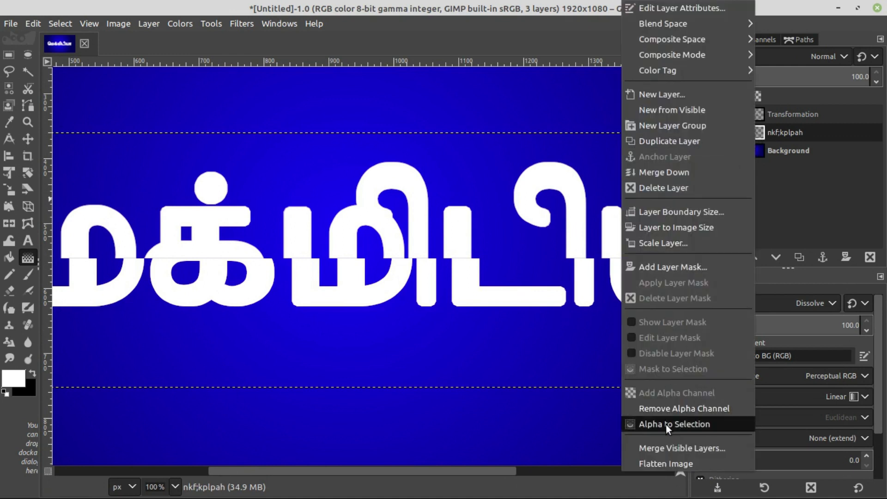
click(666, 425)
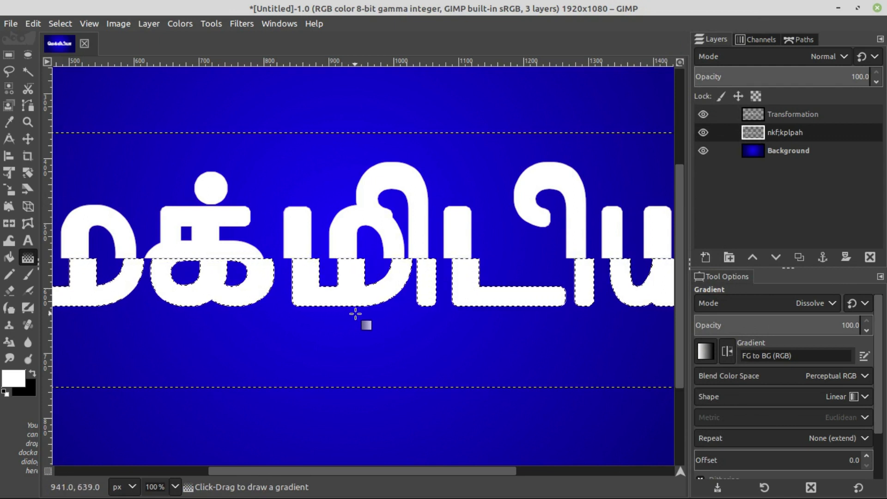
drag(355, 315, 353, 263)
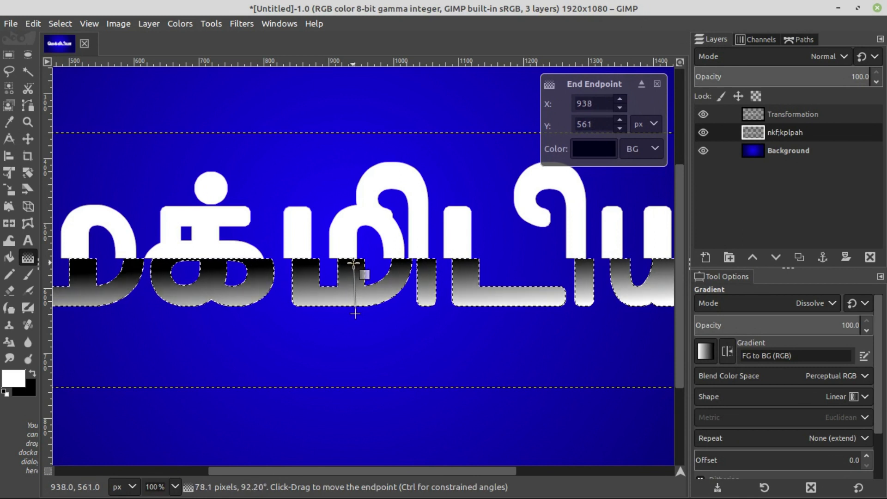
key(ctrl)
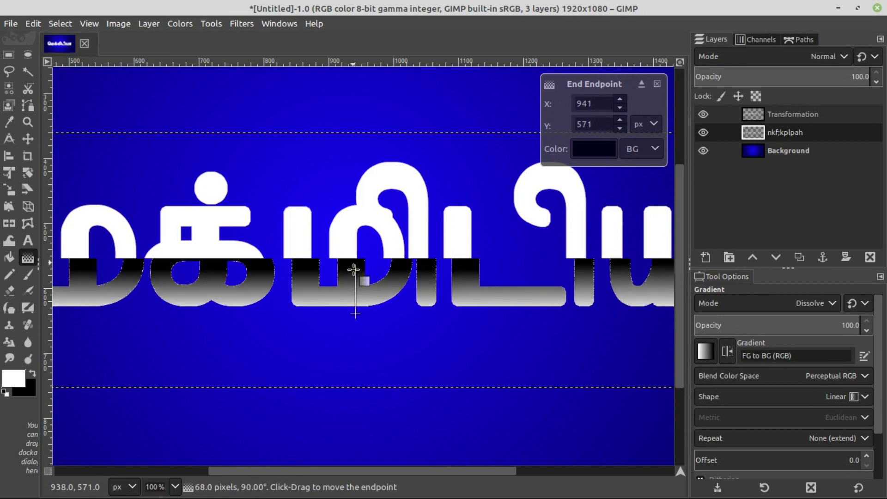
mouse_move(353, 268)
mouse_down()
mouse_move(358, 225)
mouse_move(356, 271)
mouse_move(354, 242)
mouse_up()
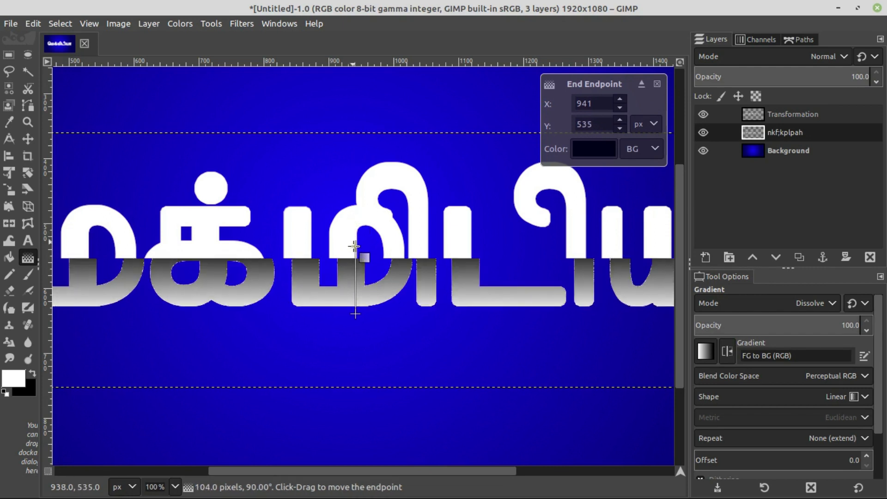
drag(355, 246, 355, 248)
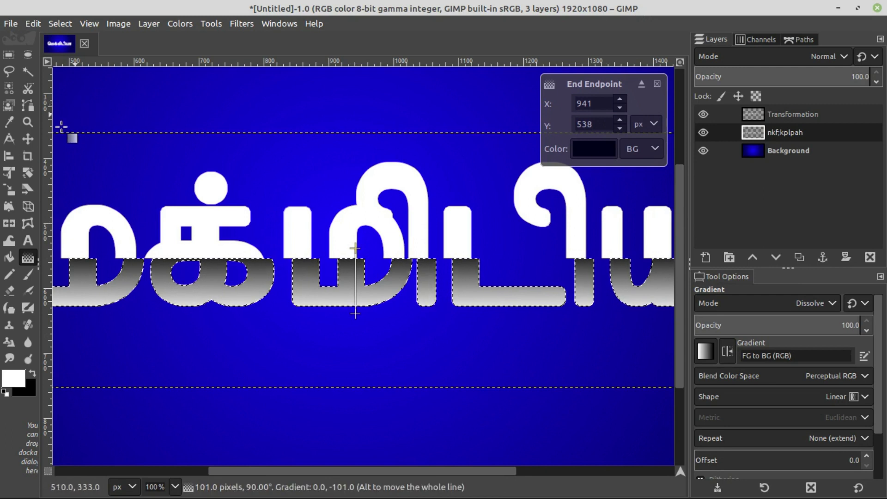
click(28, 139)
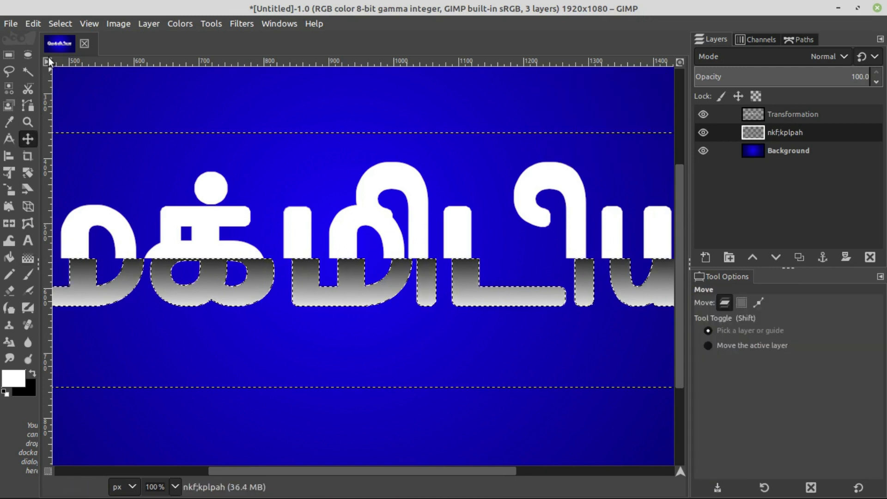
click(70, 25)
Clear the selection, zoom to 50%, and set the Move tool to Layer mode on the Transformation layer.
click(74, 55)
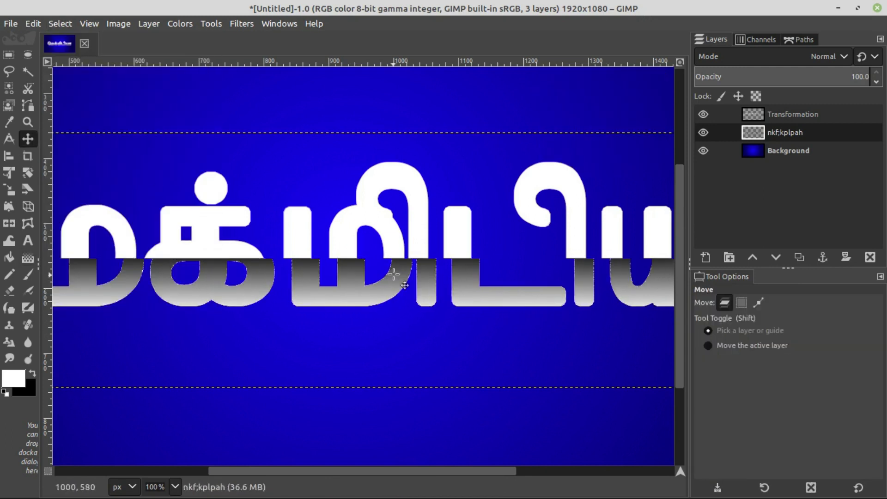
key(minus)
key(minus)
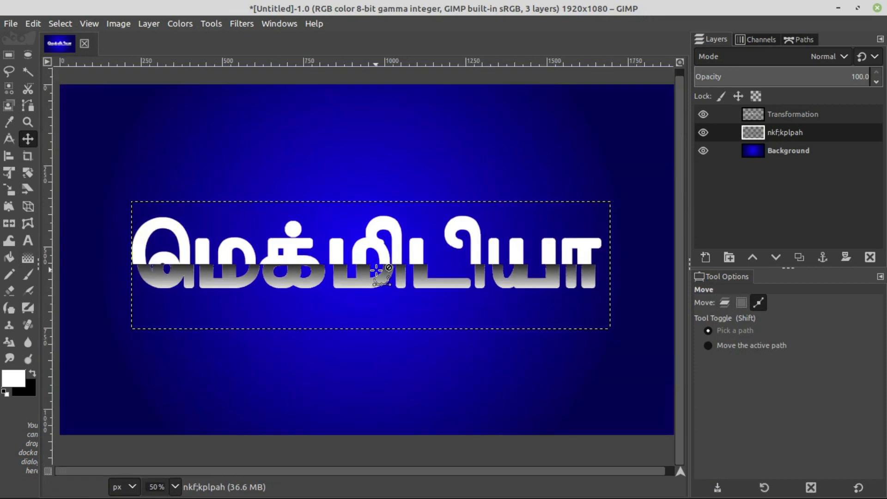
click(34, 142)
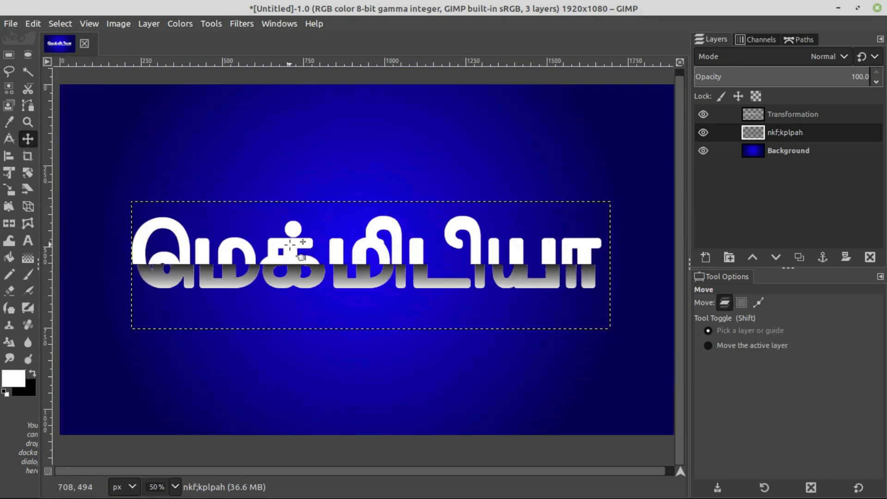
click(804, 111)
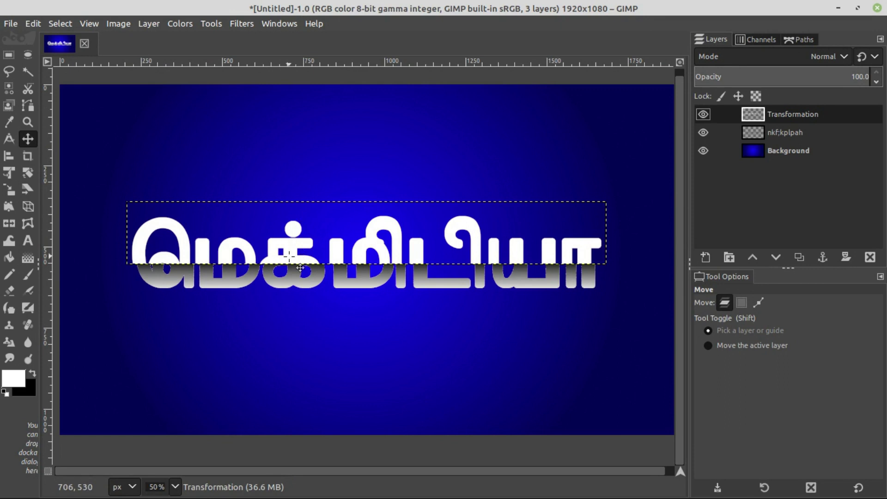
Nudge the stretched upper half a few pixels until it aligns above the gradient lower half.
drag(289, 253, 290, 255)
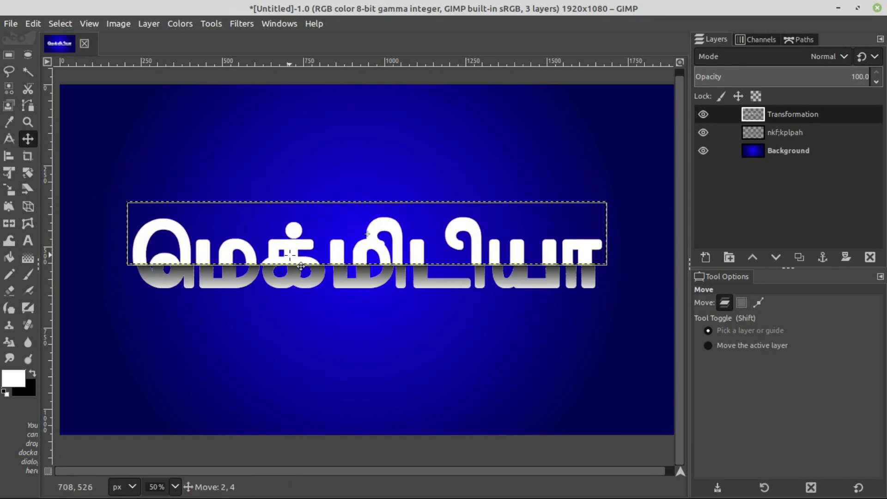
drag(290, 256, 291, 257)
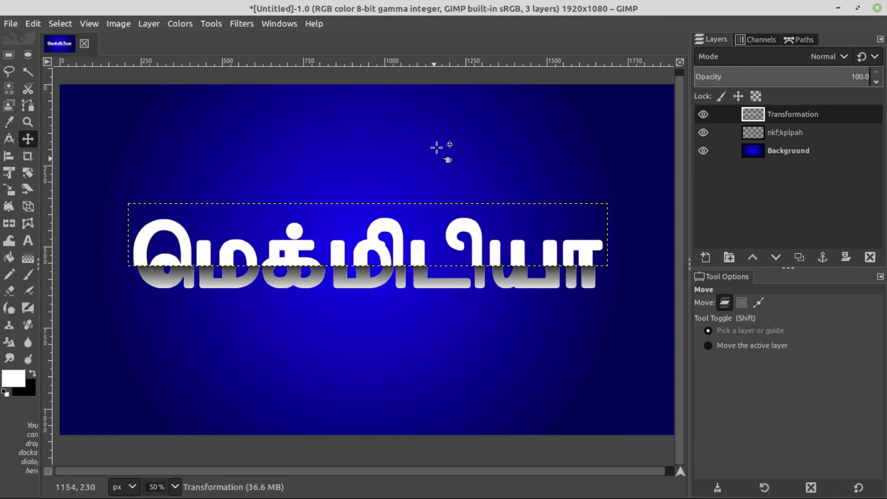
click(792, 152)
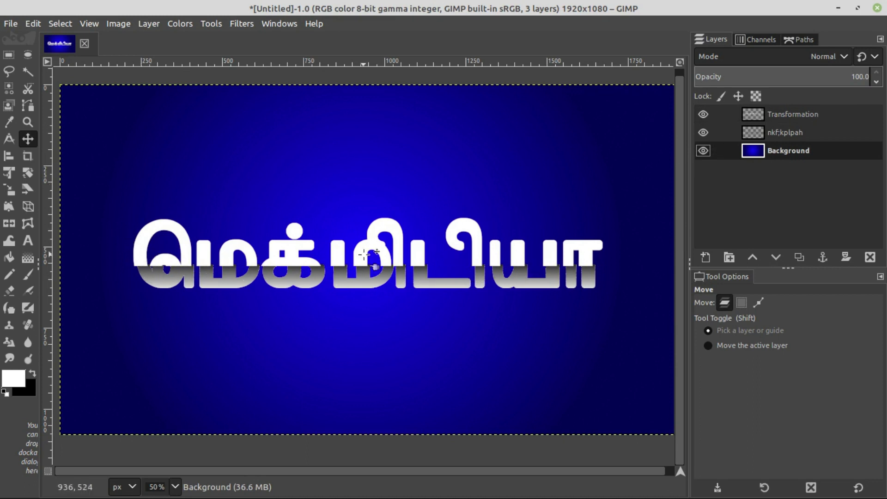
drag(362, 249, 354, 246)
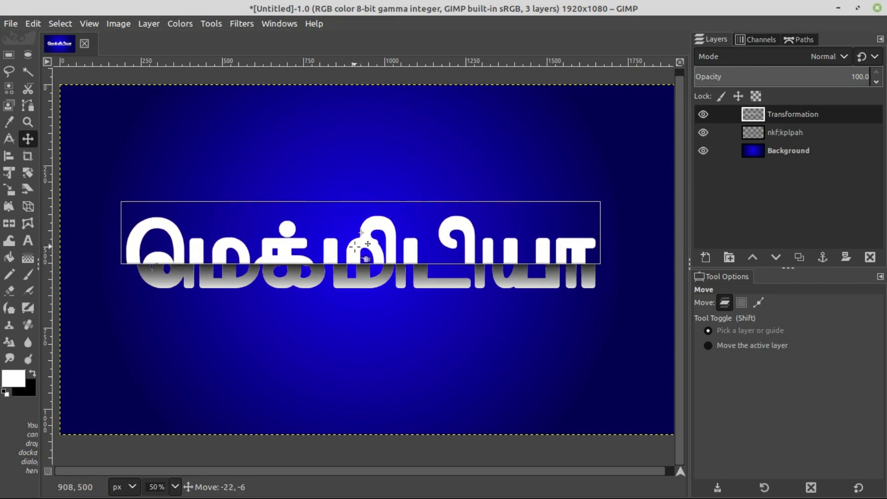
drag(355, 246, 352, 244)
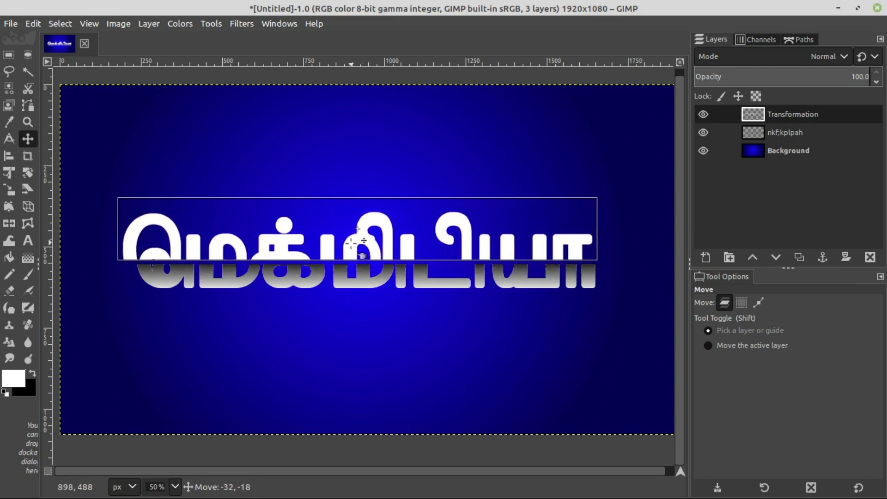
drag(352, 244, 355, 242)
click(355, 242)
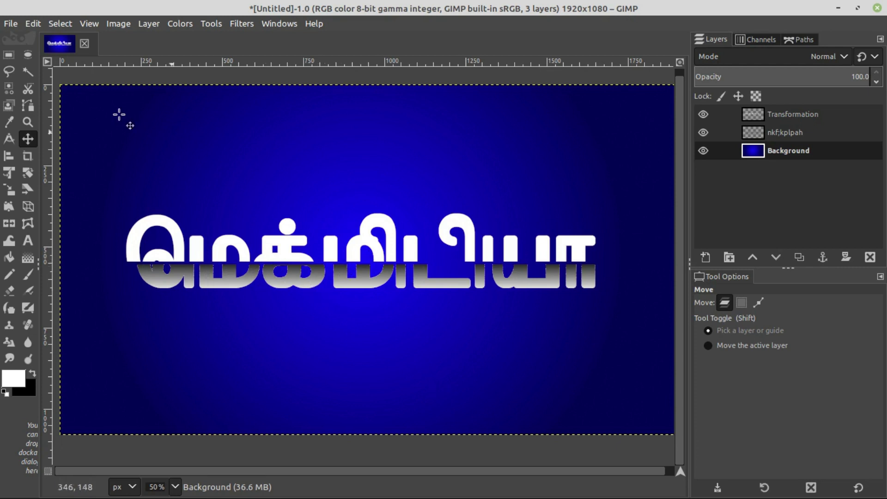
Start an Export As to the Desktop with the file name Slise.
click(11, 24)
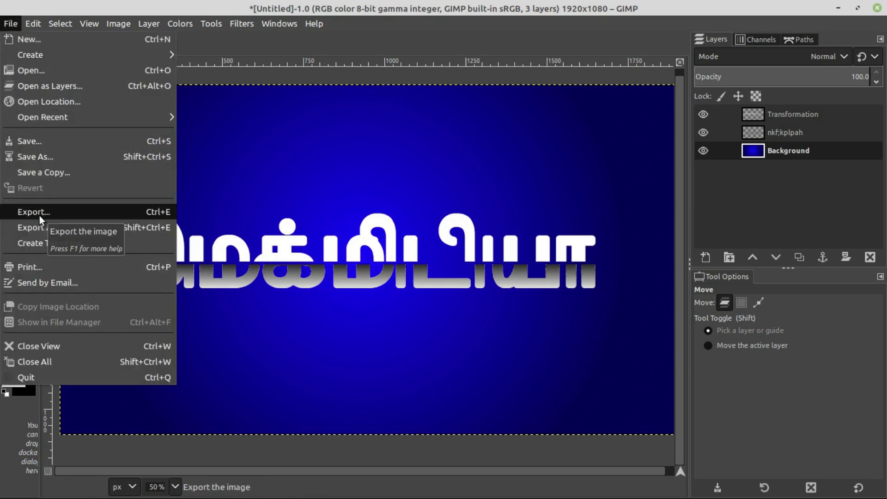
click(40, 213)
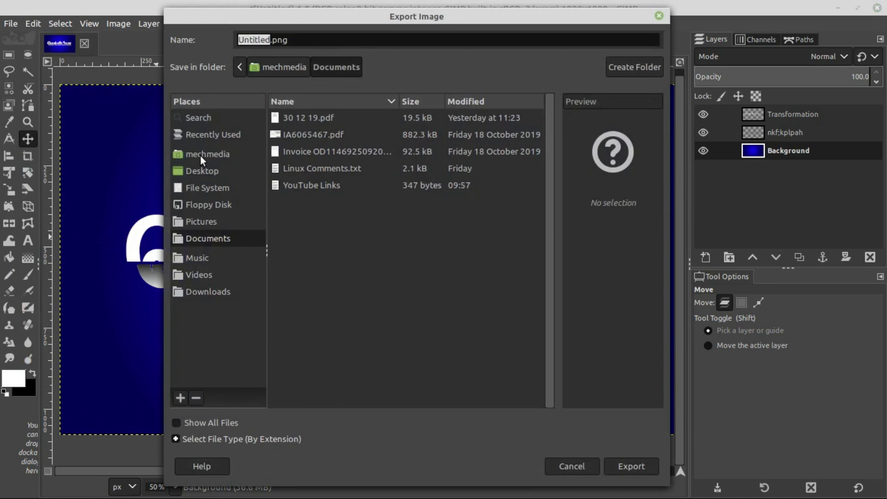
click(199, 171)
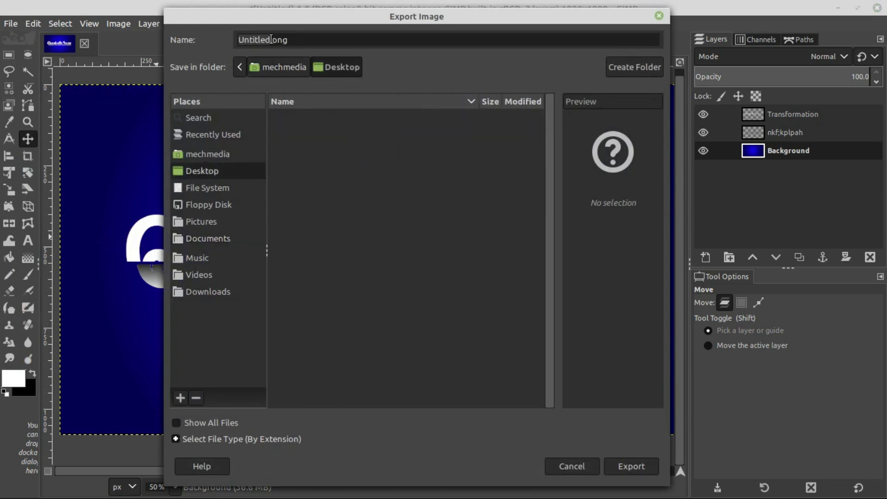
drag(270, 40, 238, 40)
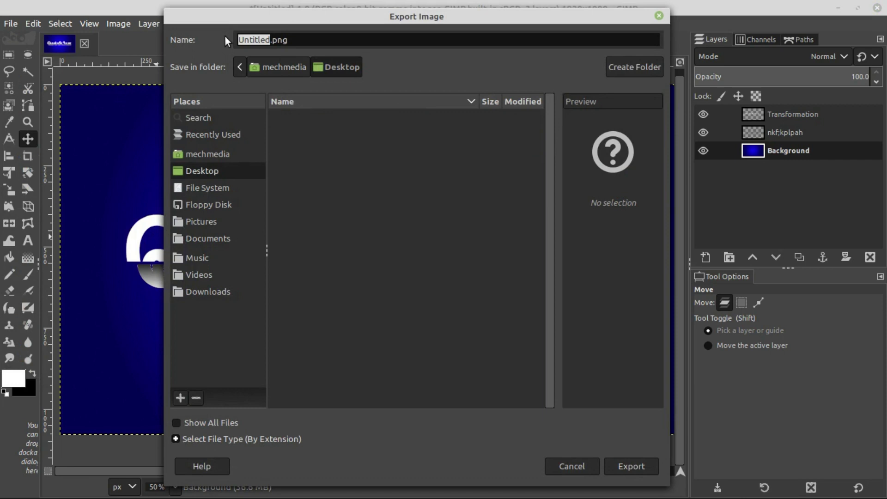
text(Sli)
text(se)
Export it as the JPEG image Slise.jpg, accepting the JPEG options, then minimize GIMP.
click(175, 439)
scroll(200, 392, down, 3)
scroll(200, 392, down, 3)
scroll(200, 393, down, 1)
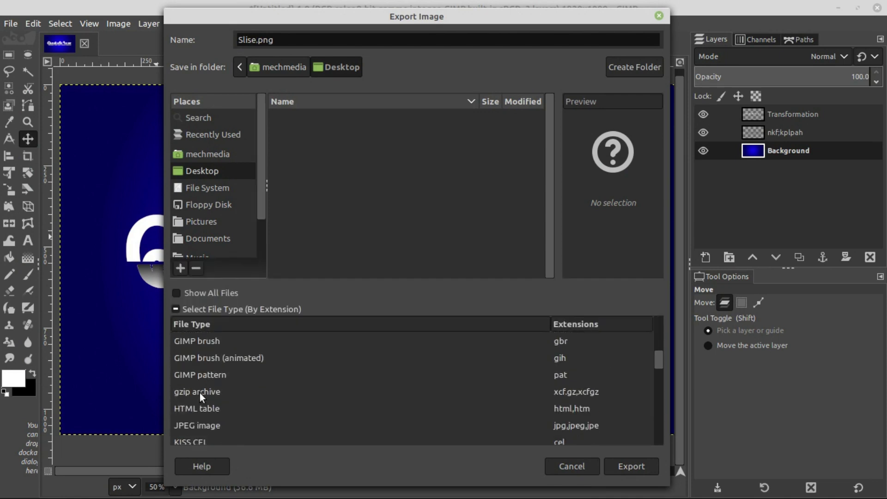
click(205, 426)
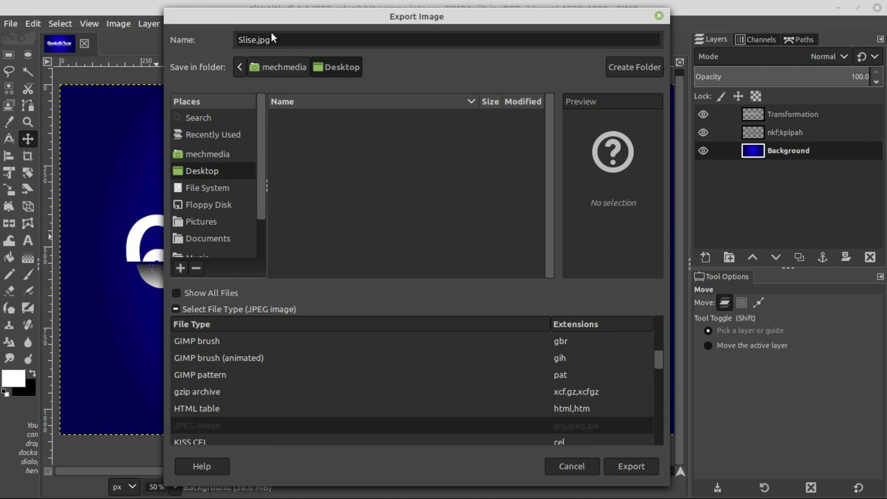
click(630, 468)
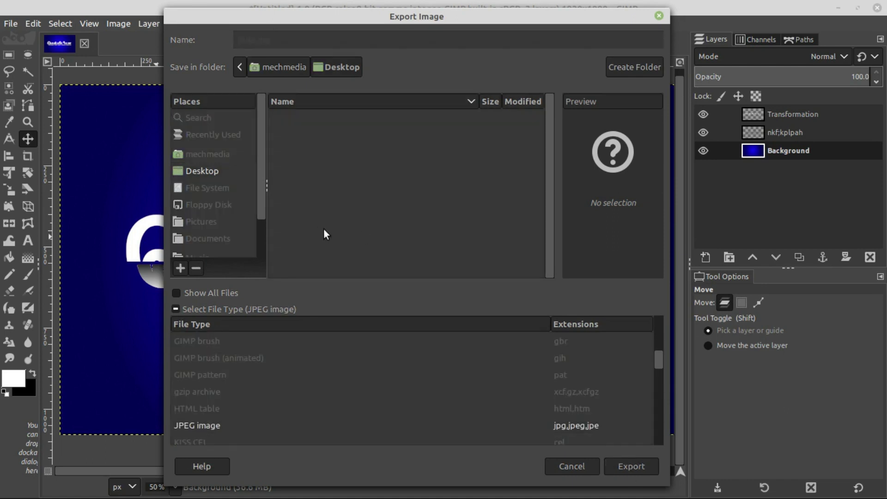
click(475, 381)
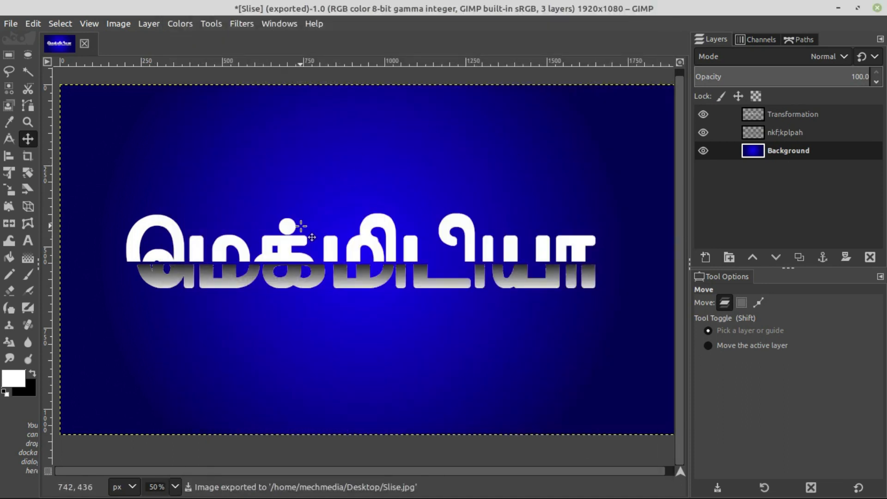
click(838, 8)
click(68, 173)
Open Slise.jpg from the desktop in Image Viewer and view it fullscreen.
click(99, 216)
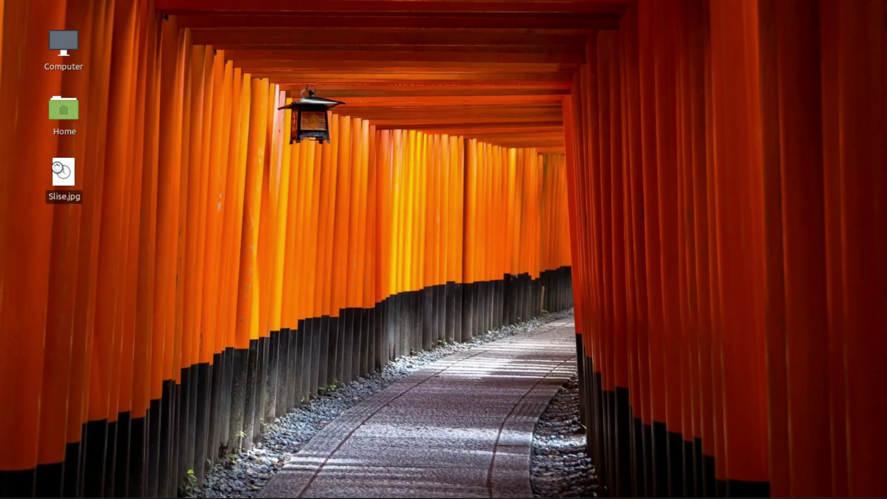
key(Return)
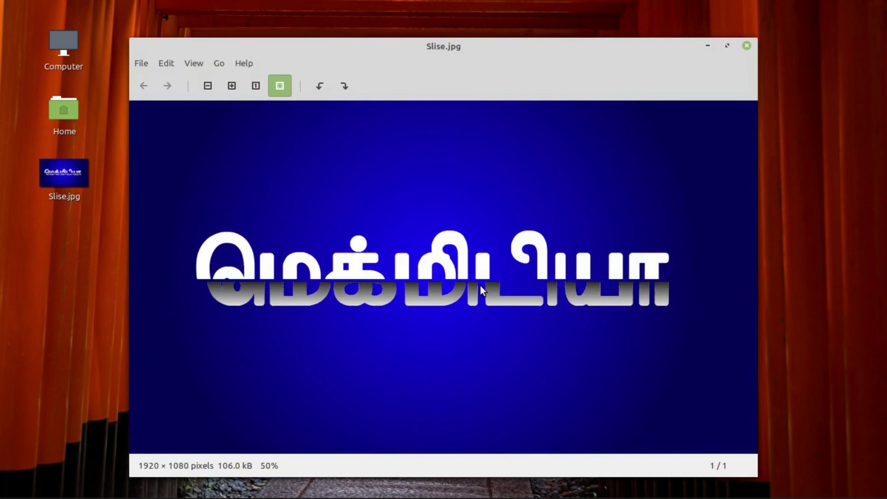
double_click(480, 288)
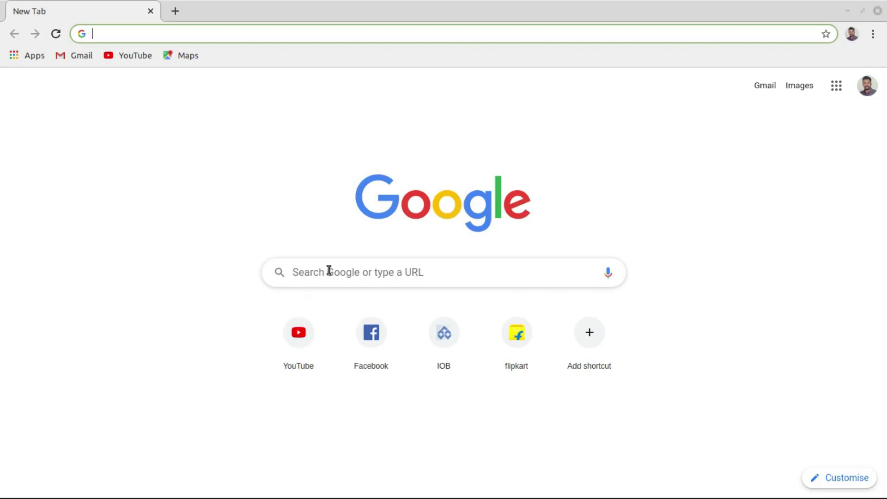
Search Google for 'bamini font download' and open the tamilfont.net Bamini page.
click(329, 270)
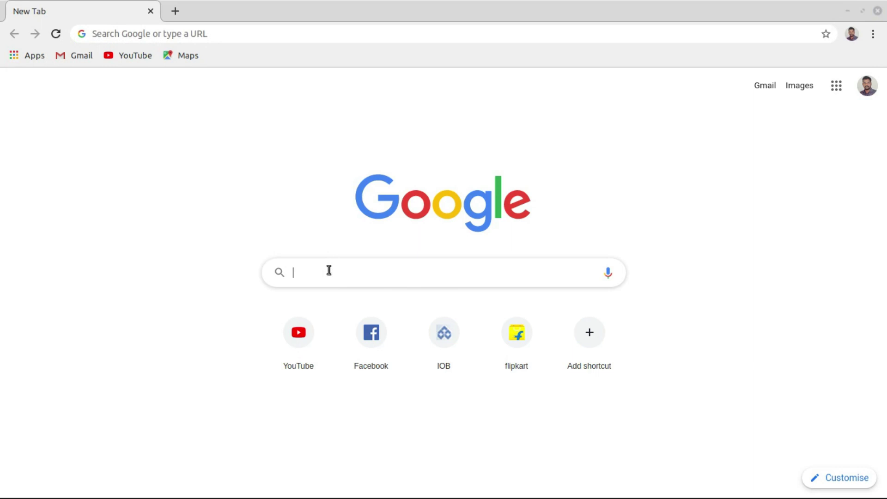
text(bamini)
key(Right)
key(Return)
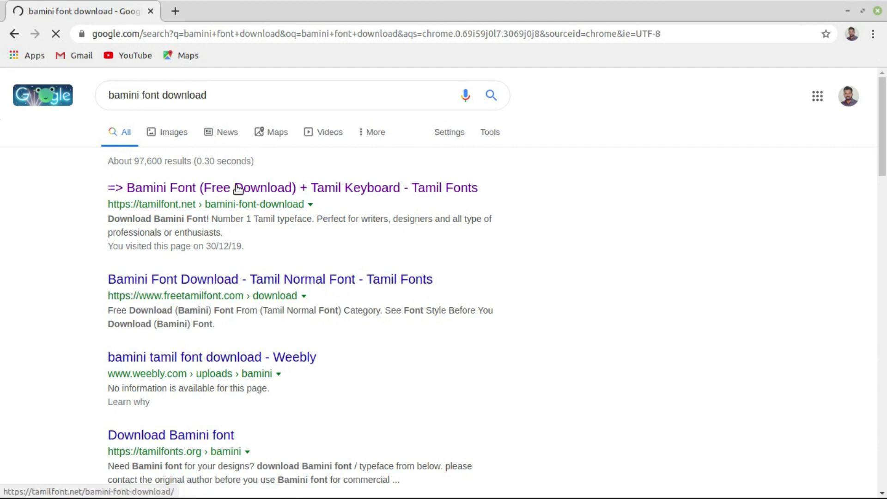
click(251, 189)
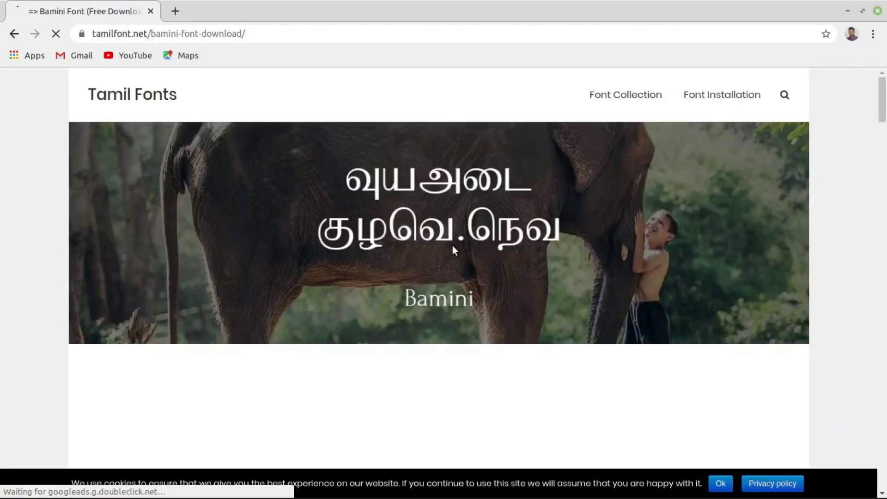
Download the Bamini font as bamini.zip into the Downloads folder.
scroll(452, 245, down, 5)
scroll(452, 245, down, 6)
scroll(452, 245, down, 5)
scroll(453, 249, down, 5)
scroll(453, 249, down, 5)
scroll(453, 249, down, 5)
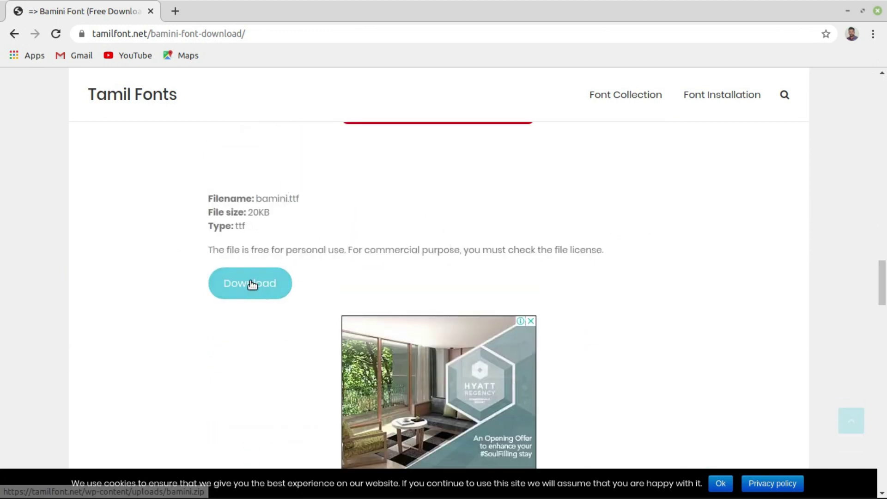
click(252, 284)
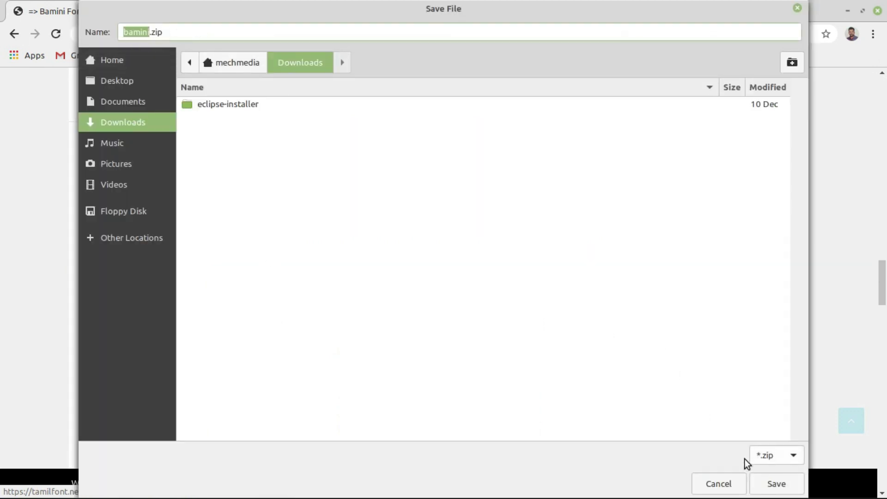
click(717, 485)
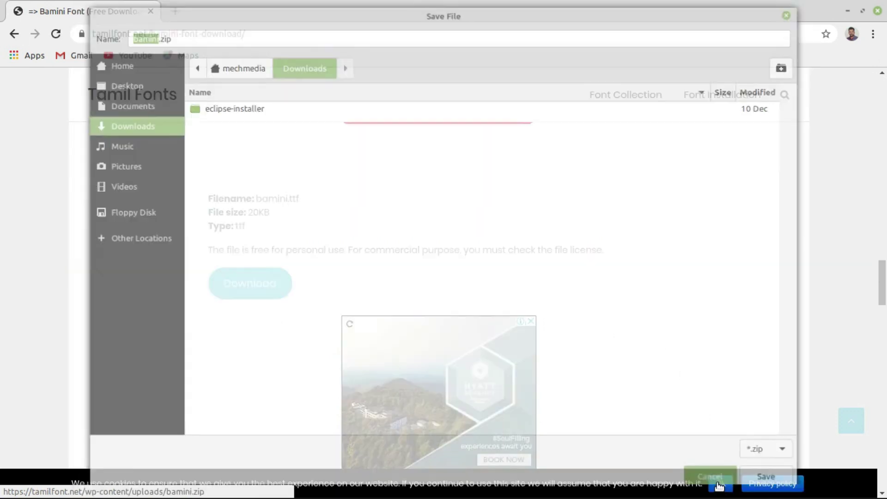
Close Chrome, open Downloads, and extract bamini.zip there with Extract Here.
click(878, 11)
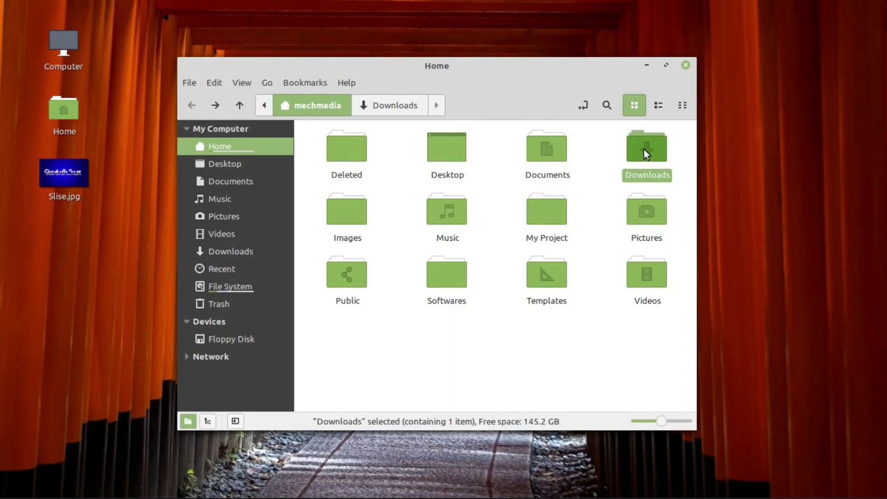
double_click(644, 149)
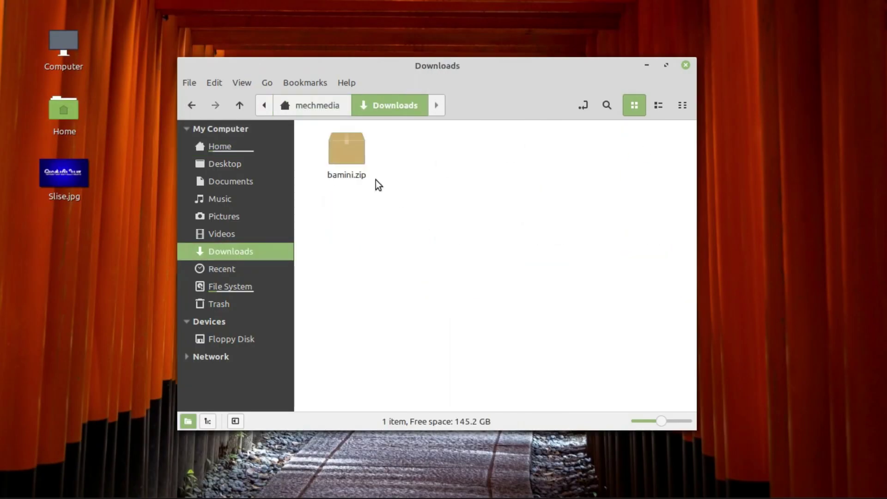
right_click(350, 152)
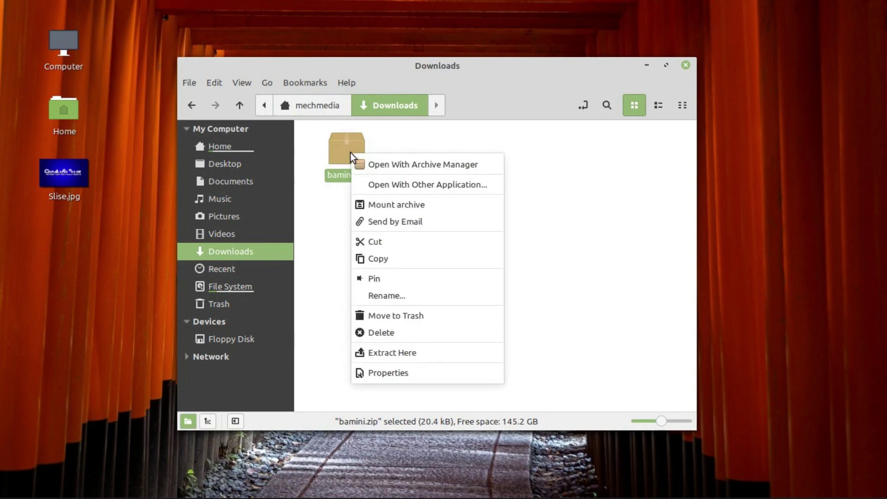
click(394, 352)
Preview the extracted Bamini.TTF in the font viewer to confirm it is installed, then close it.
drag(515, 198, 383, 83)
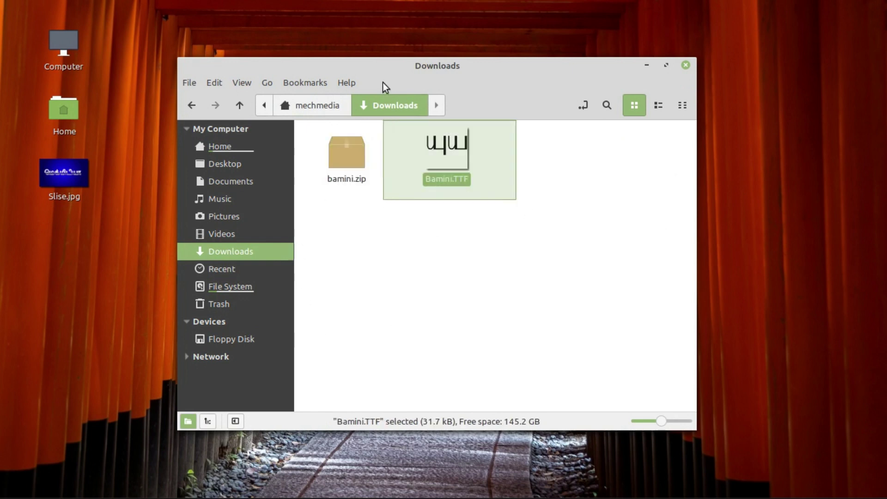
click(446, 156)
click(474, 205)
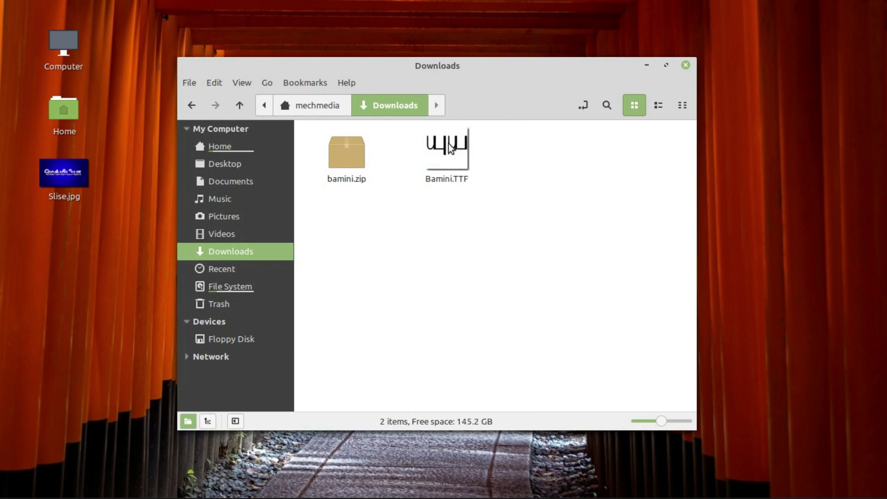
double_click(448, 148)
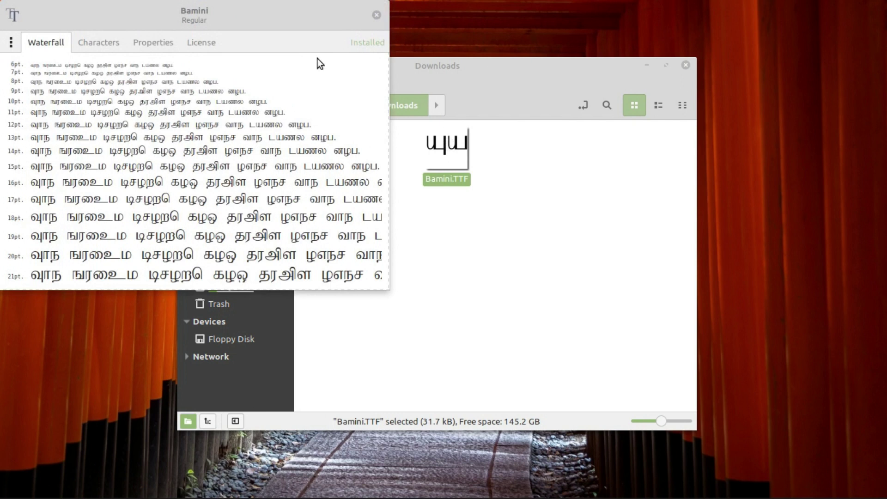
drag(162, 14, 384, 102)
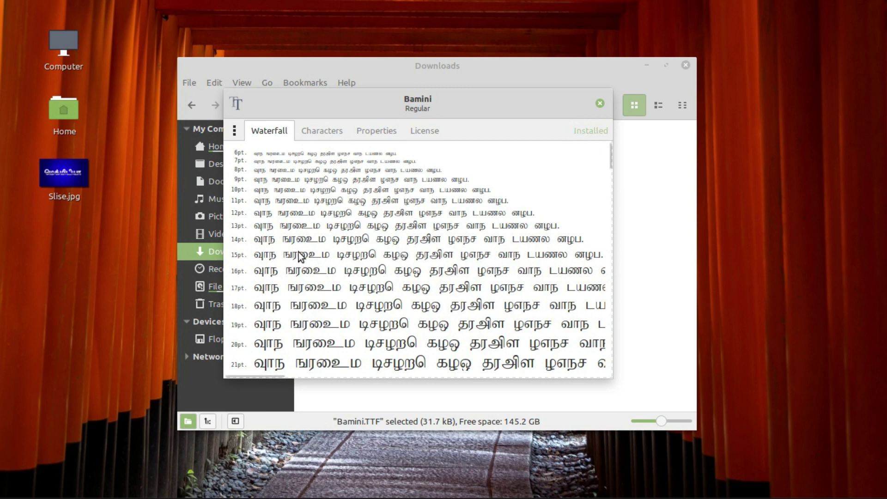
click(602, 103)
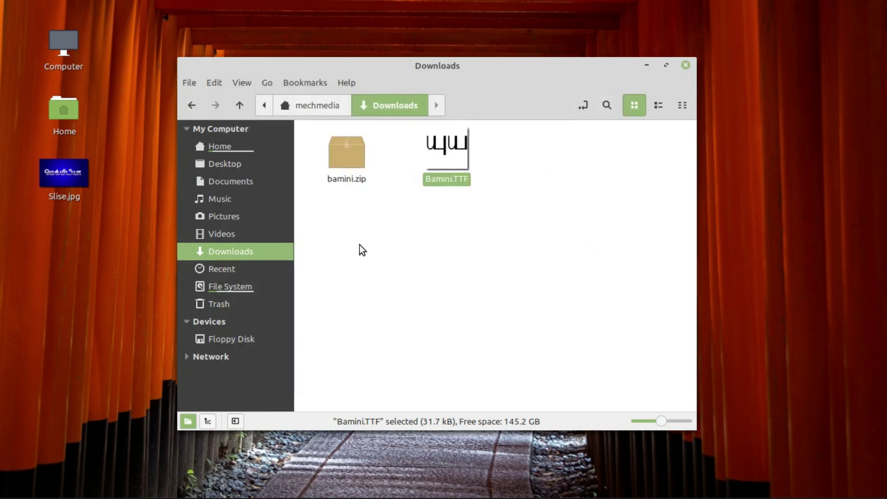
Reselect Bamini.TTF in Downloads, then close the Downloads folder window.
click(477, 216)
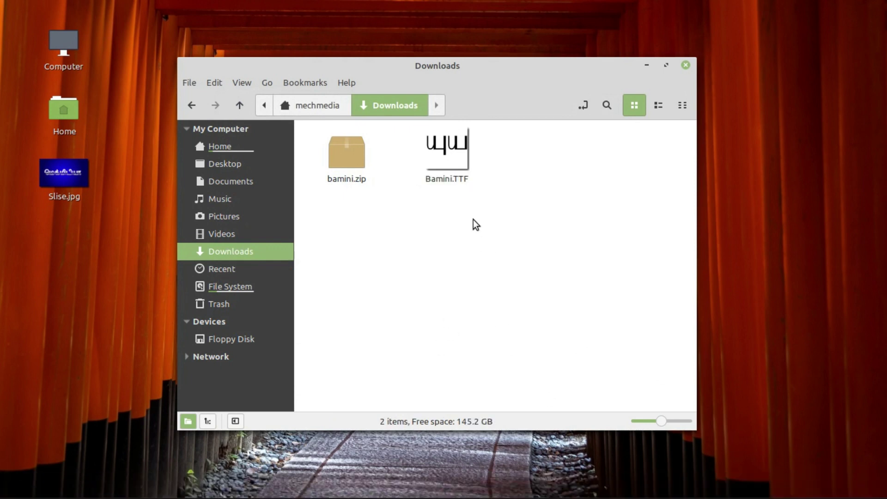
mouse_move(531, 217)
mouse_down()
mouse_move(379, 119)
mouse_move(437, 182)
mouse_up()
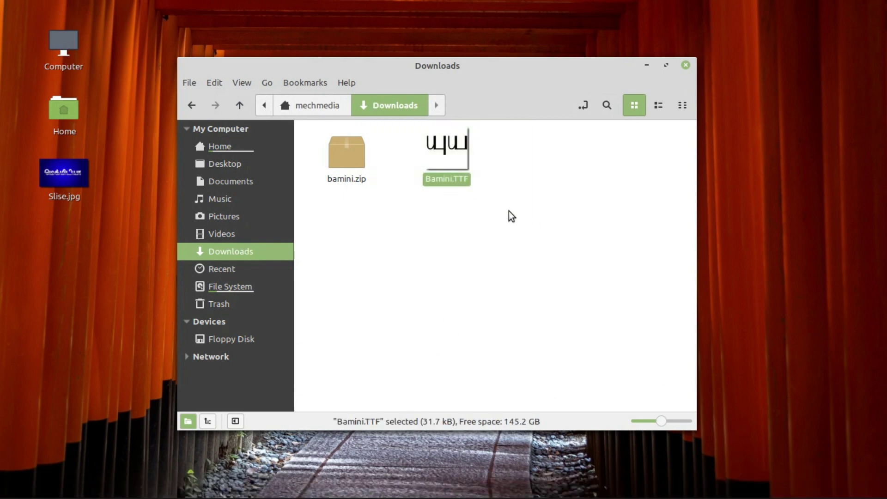
drag(508, 212, 384, 92)
drag(505, 215, 387, 112)
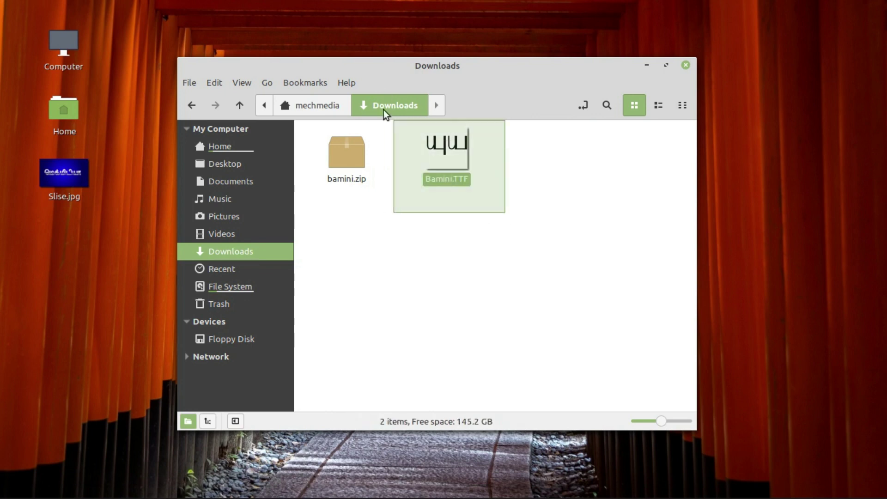
click(458, 213)
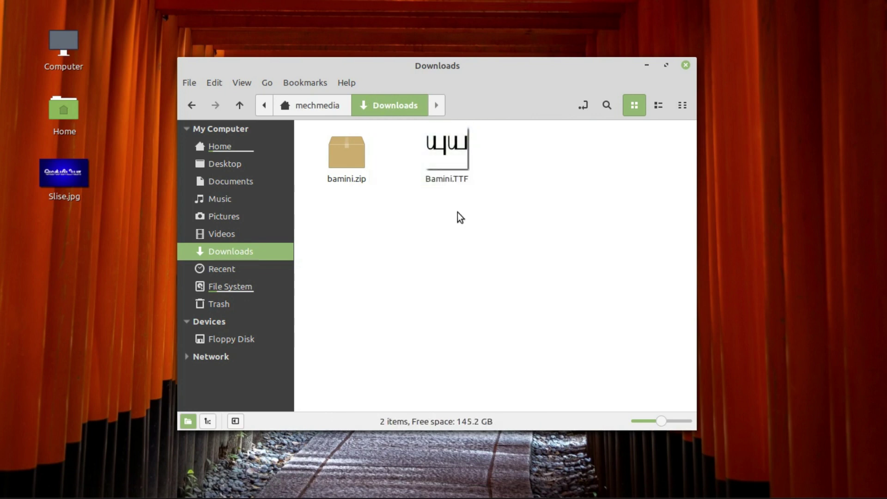
click(686, 65)
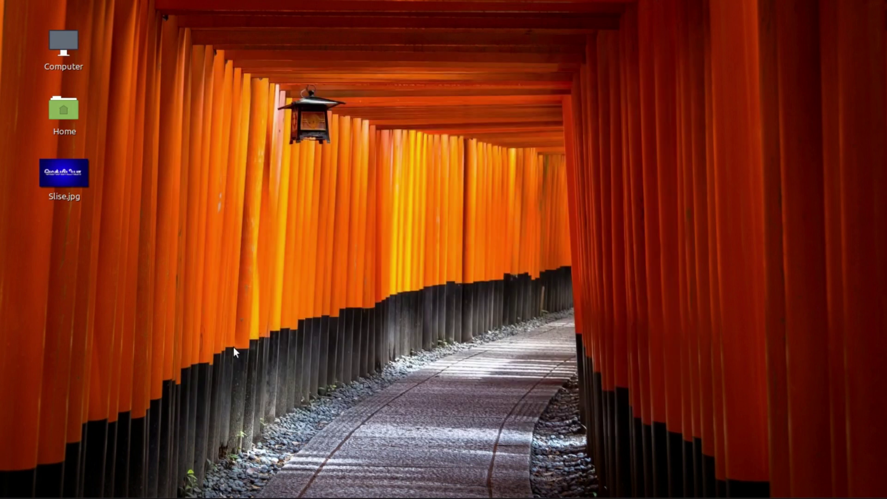